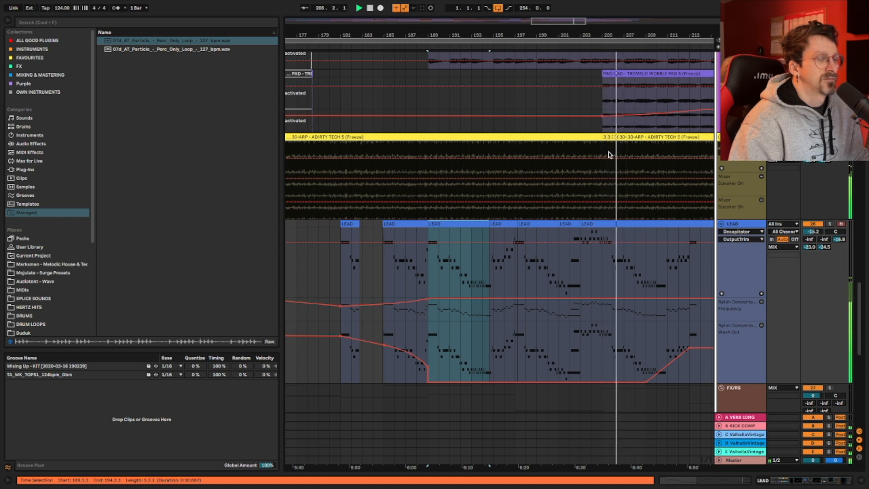
Step: Stop playback and look over the lead, pad and arp parts across the whole arrangement
key("space")
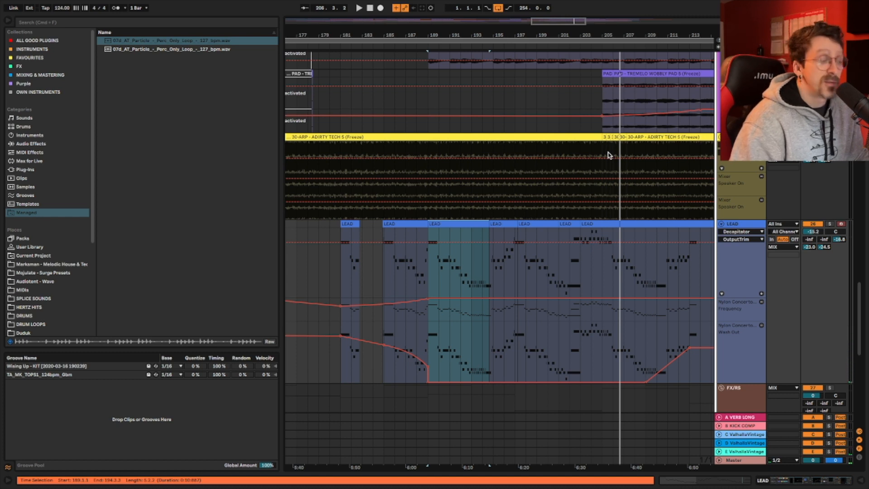
scroll(608, 155, "right", 6)
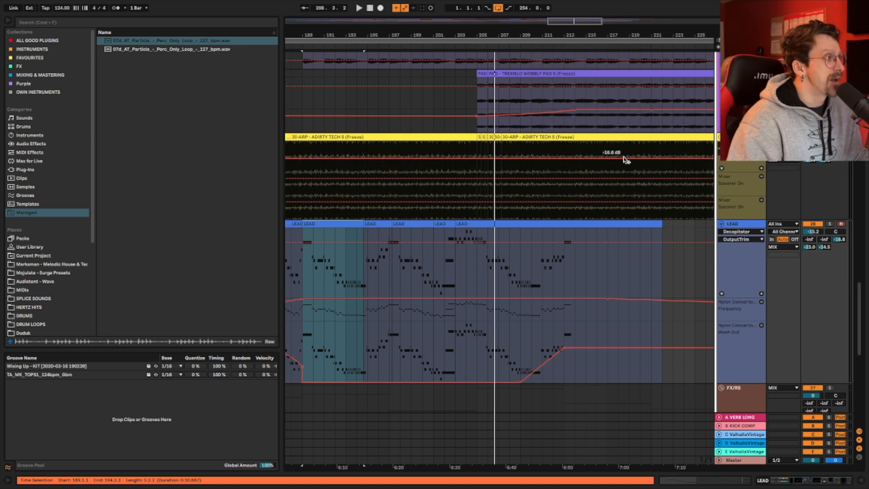
left_click_drag(539, 35, 538, 17)
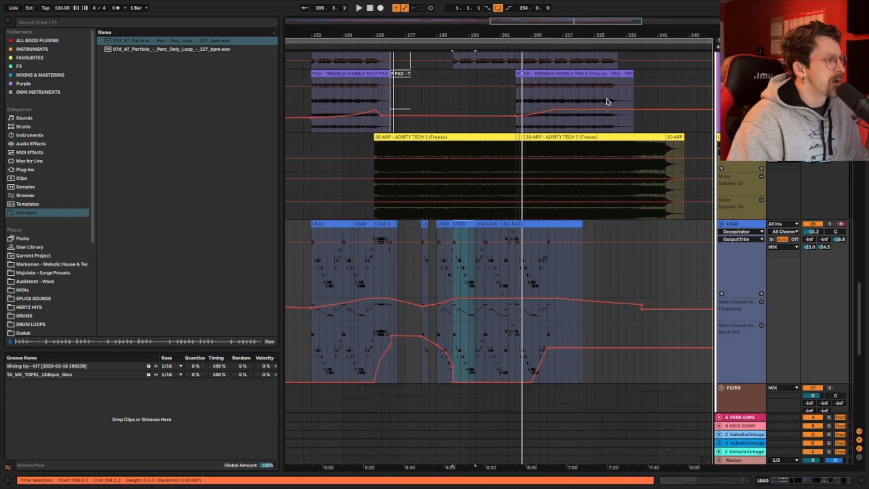
scroll(543, 201, "up", 20)
scroll(541, 201, "left", 13)
scroll(547, 195, "down", 4)
scroll(548, 188, "down", 15)
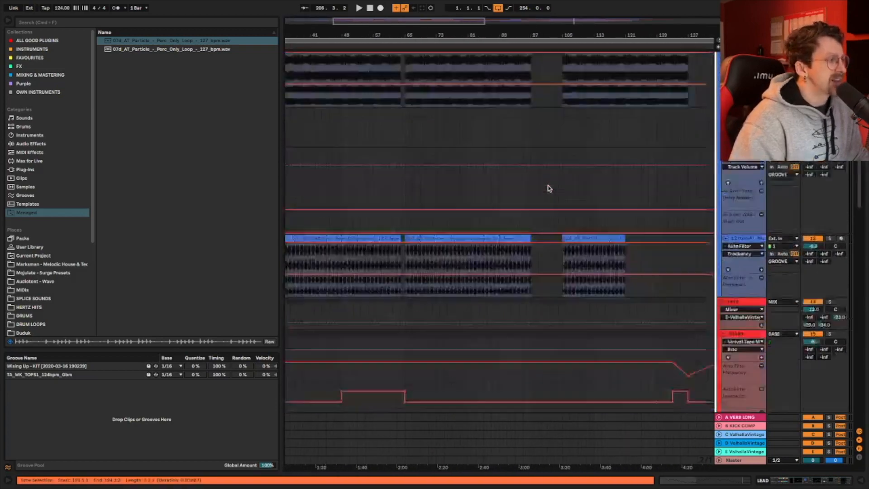
scroll(553, 188, "up", 5)
scroll(543, 181, "right", 10)
scroll(529, 170, "down", 10)
scroll(530, 171, "right", 1)
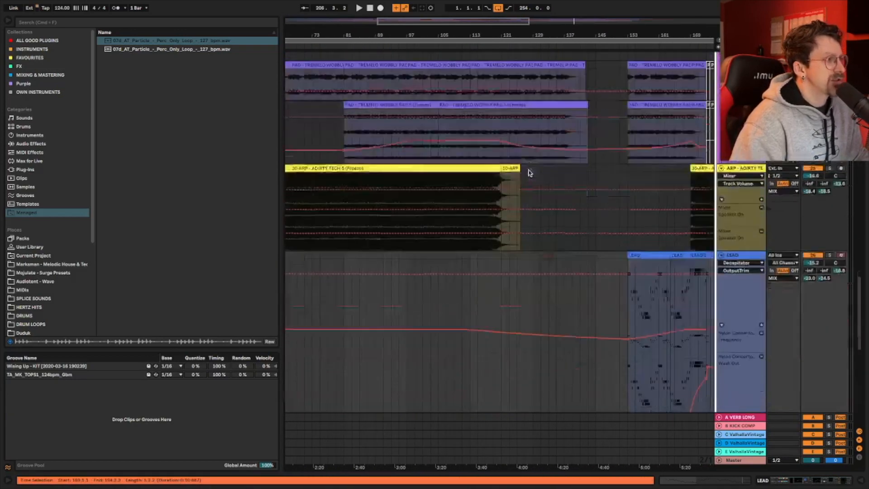
scroll(528, 172, "up", 5)
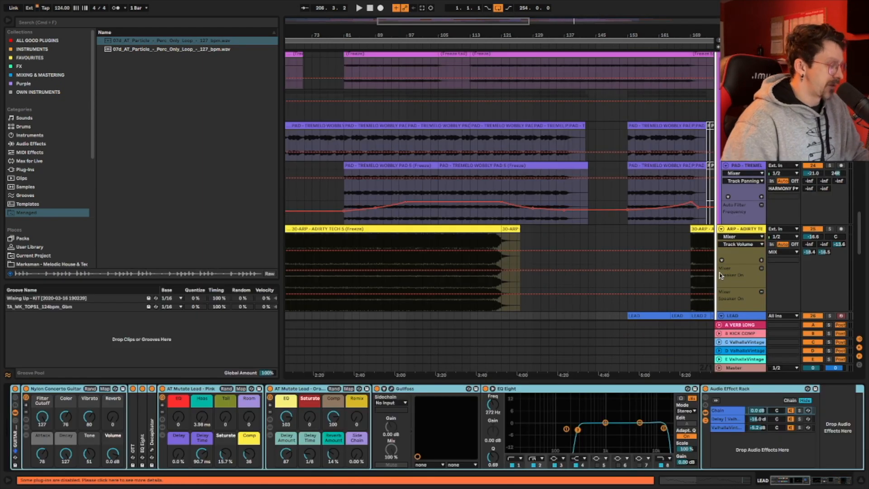
Step: Hide the device view and examine the track layers in the arrangement's final section, from the lead up to the drums
key("super+alt+l")
scroll(713, 273, "down", 2)
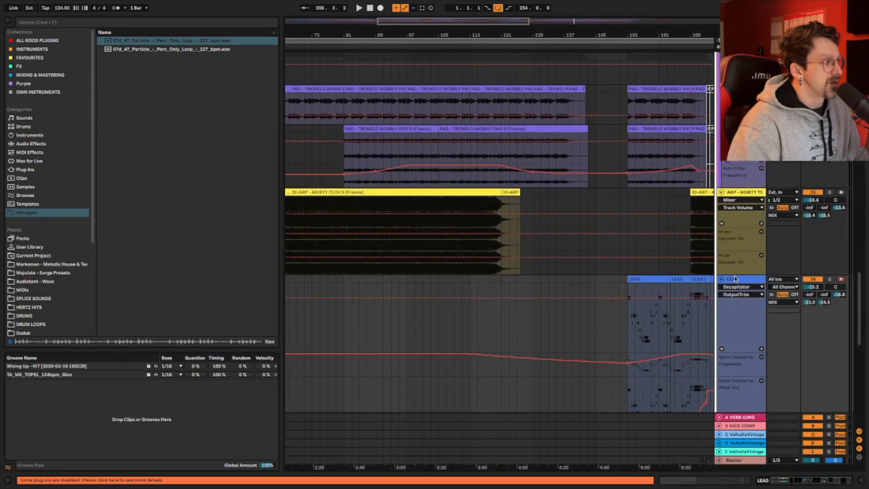
scroll(648, 253, "right", 5)
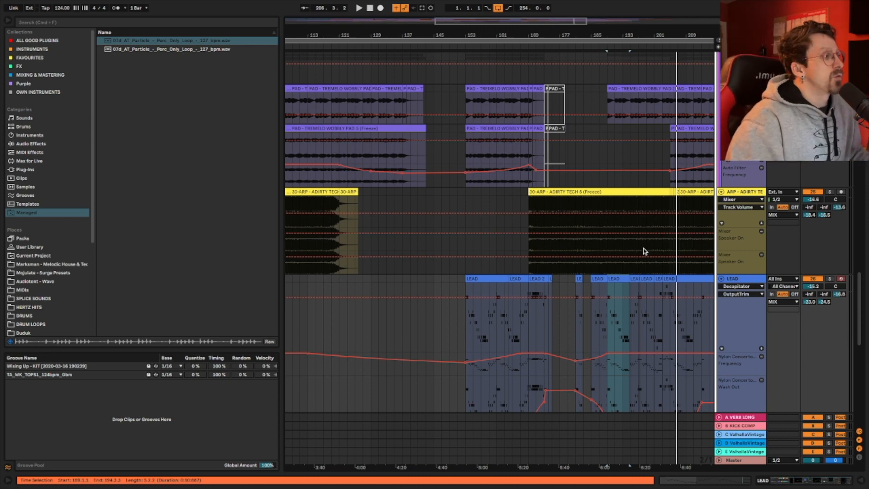
scroll(645, 251, "right", 10)
scroll(571, 213, "left", 2)
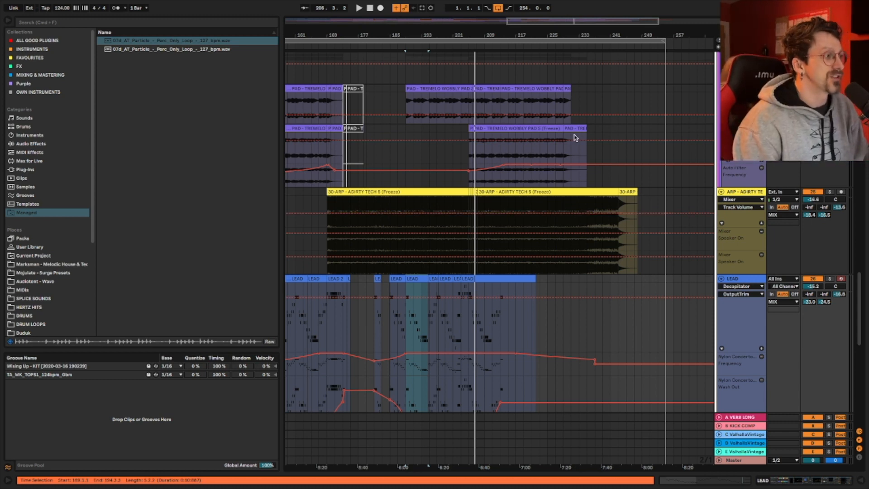
scroll(529, 226, "down", 3)
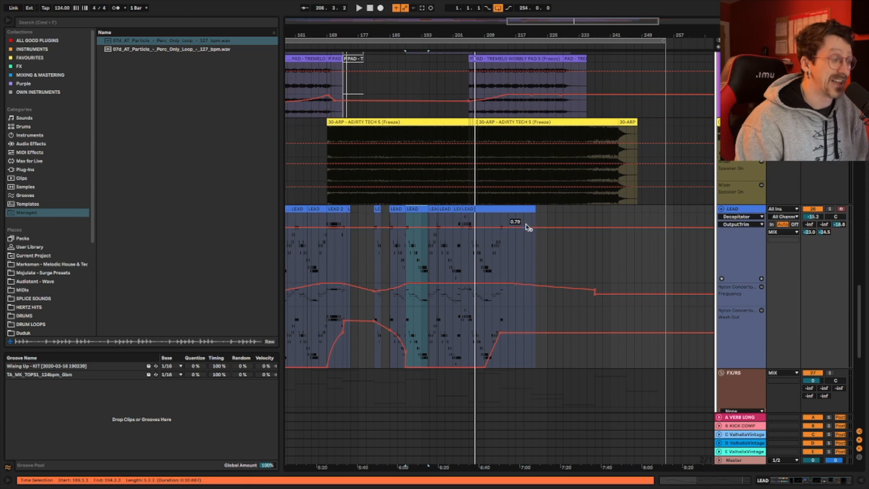
scroll(527, 226, "left", 2)
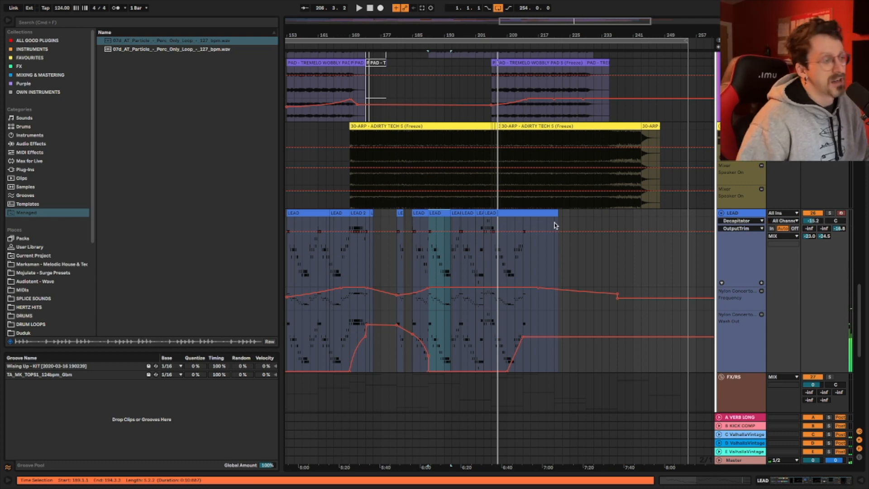
scroll(347, 209, "up", 5)
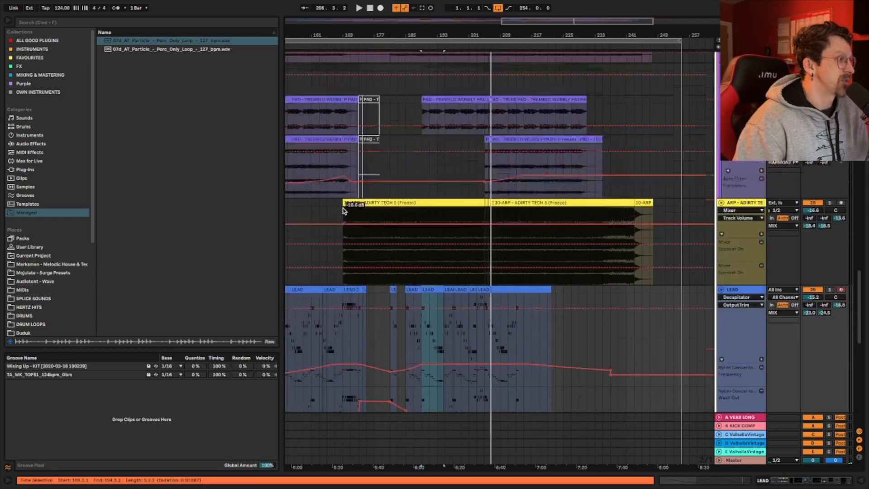
scroll(493, 208, "down", 3)
scroll(549, 199, "up", 10)
scroll(547, 195, "up", 15)
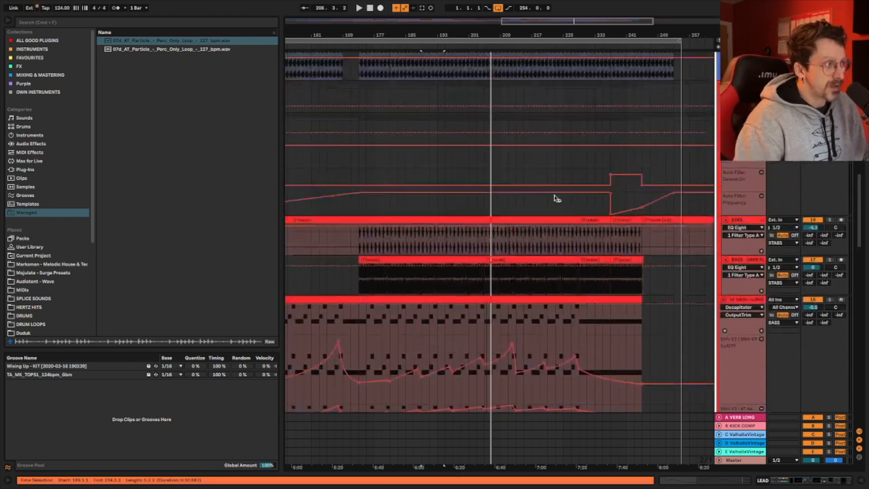
scroll(693, 187, "up", 8)
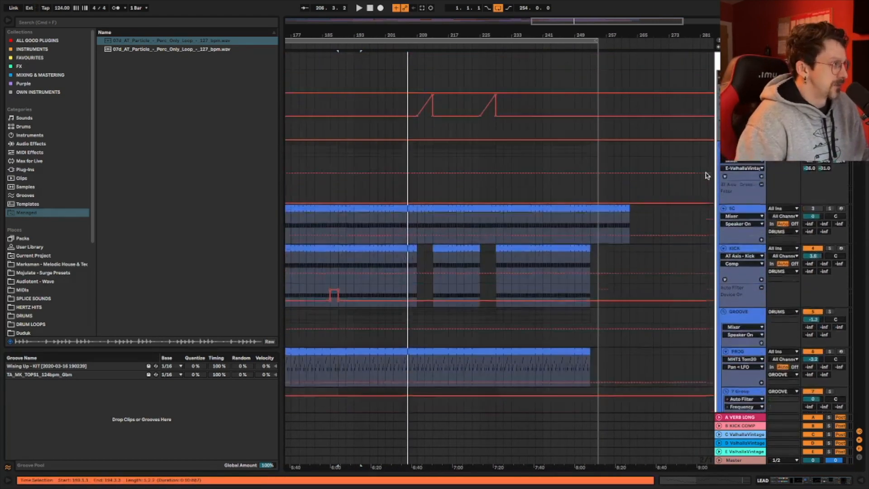
Step: Fold the DRUMS group and solo it
left_click(721, 181)
left_click(722, 182)
left_click(722, 181)
left_click(830, 181)
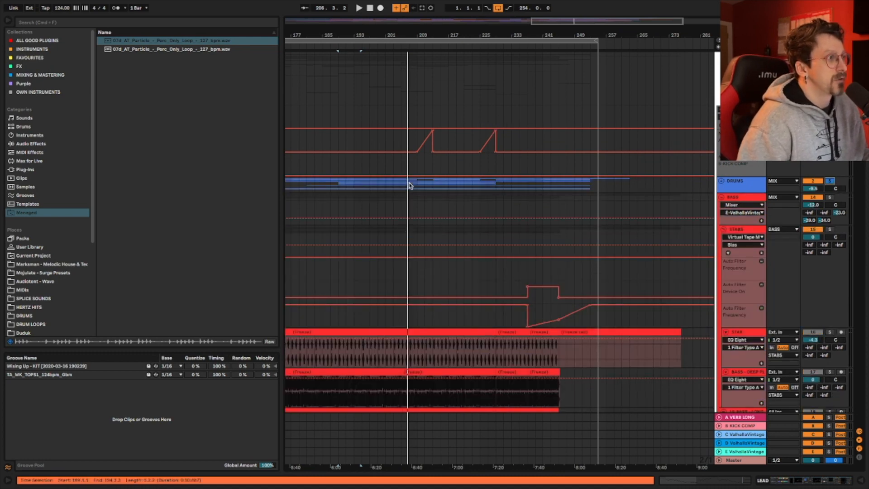
Step: Unfold the DRUMS group and loop the soloed drums from bar 189 to bar 213, using the KICK track for the range
left_click_drag(409, 184, 425, 185)
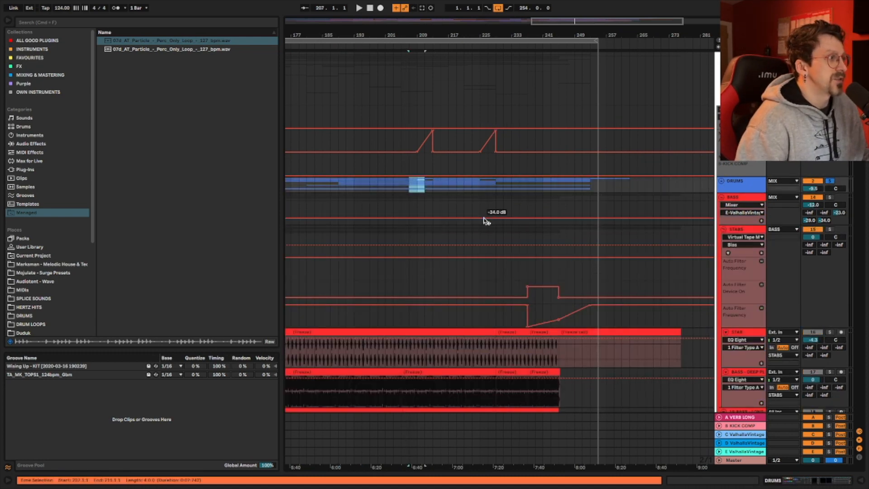
left_click(721, 181)
scroll(496, 198, "down", 5)
scroll(495, 197, "left", 2)
left_click_drag(381, 157, 475, 154)
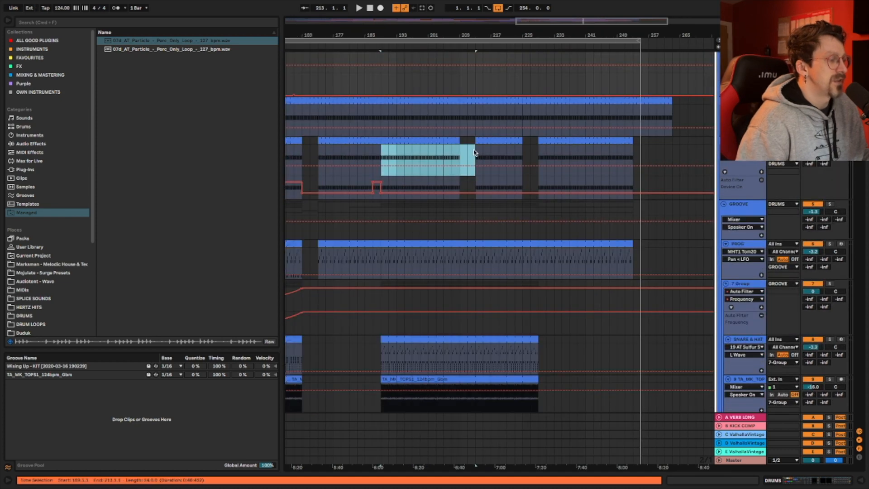
key("super+l")
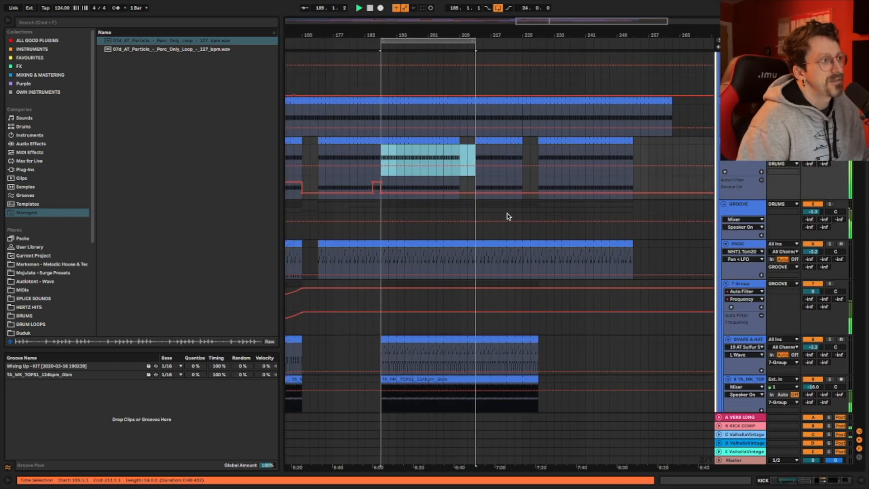
Step: Fold the DRUMS group, then solo the STABS group and play it within the loop
scroll(542, 213, "up", 4)
left_click(720, 121)
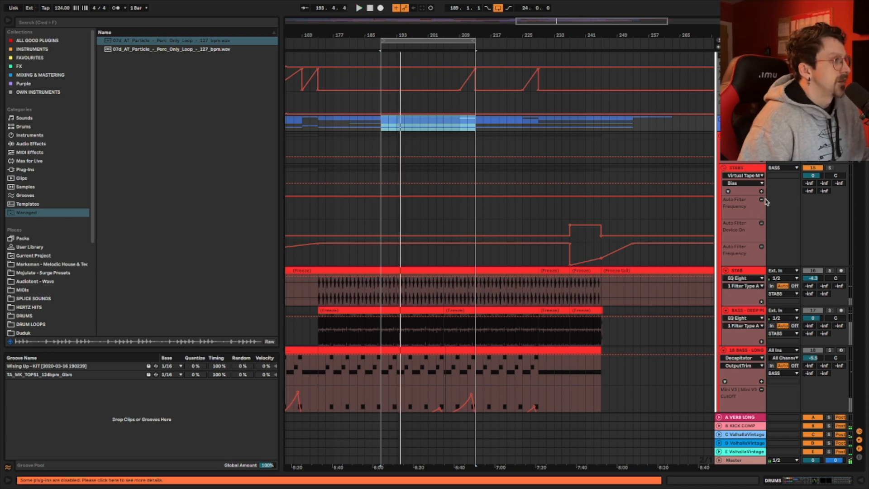
scroll(745, 162, "down", 5)
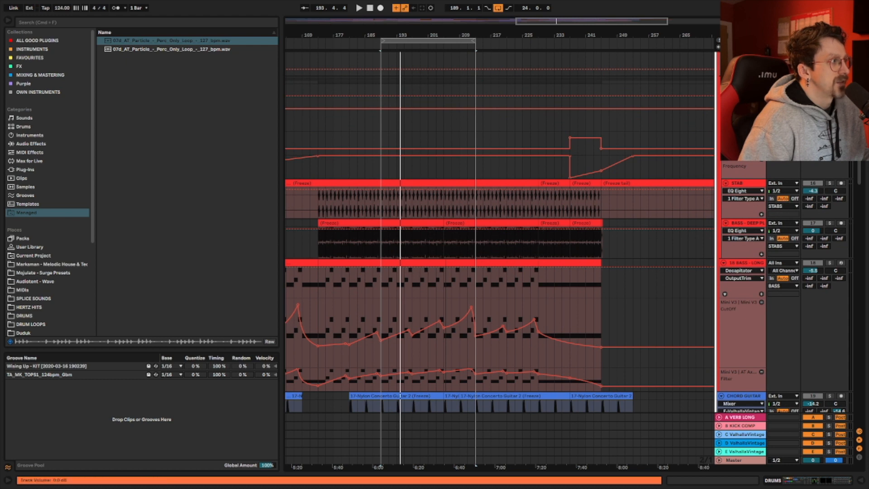
scroll(744, 162, "up", 1)
left_click(829, 101)
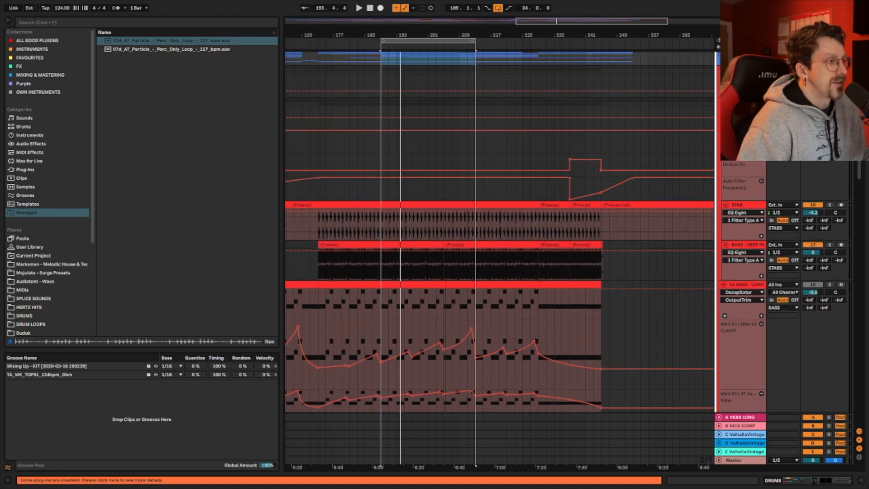
key("space")
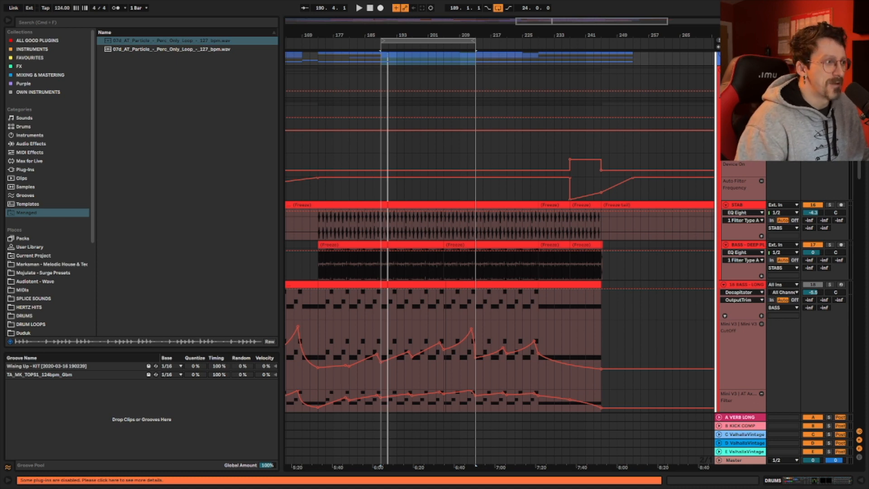
Step: Solo the whole BASS group and play it within the loop, then fold the group
scroll(675, 214, "down", 2)
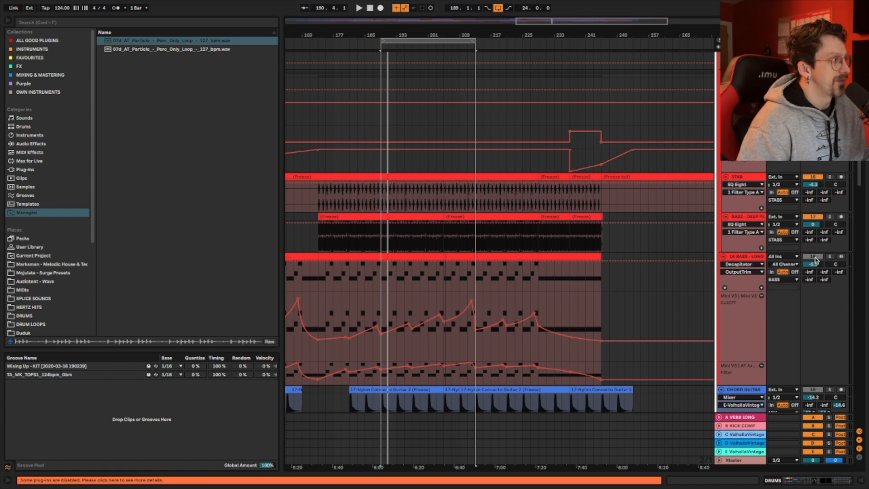
scroll(499, 253, "up", 4)
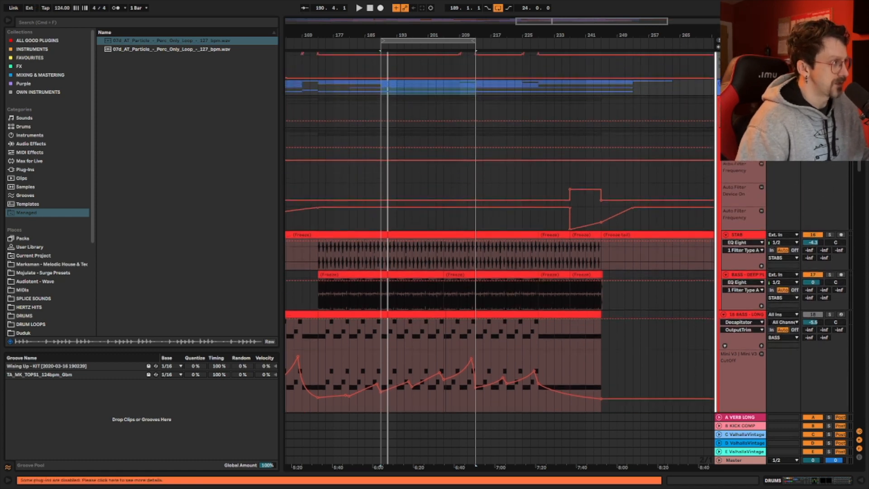
key("space")
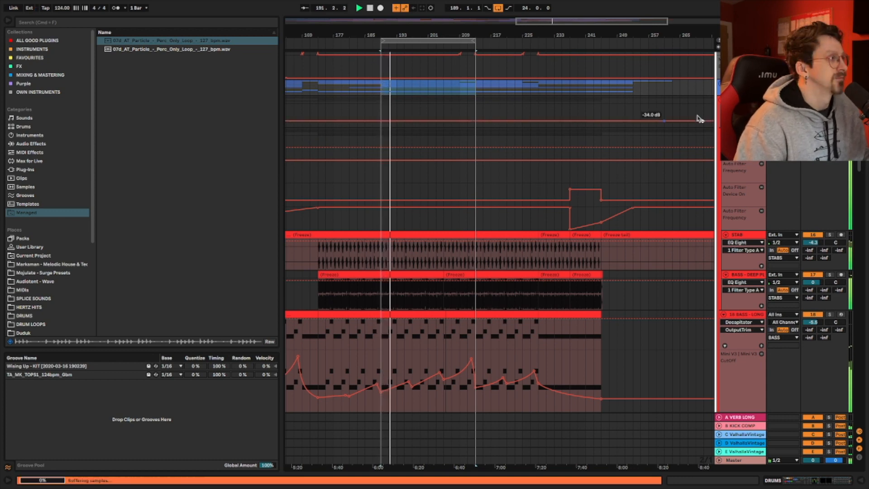
scroll(498, 258, "down", 5)
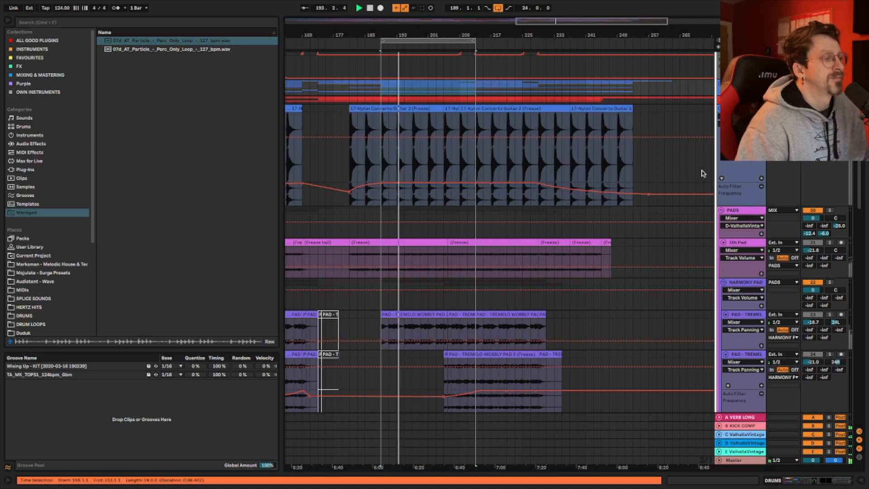
Step: Solo the 5th Pad track and play it within the loop
scroll(633, 162, "down", 2)
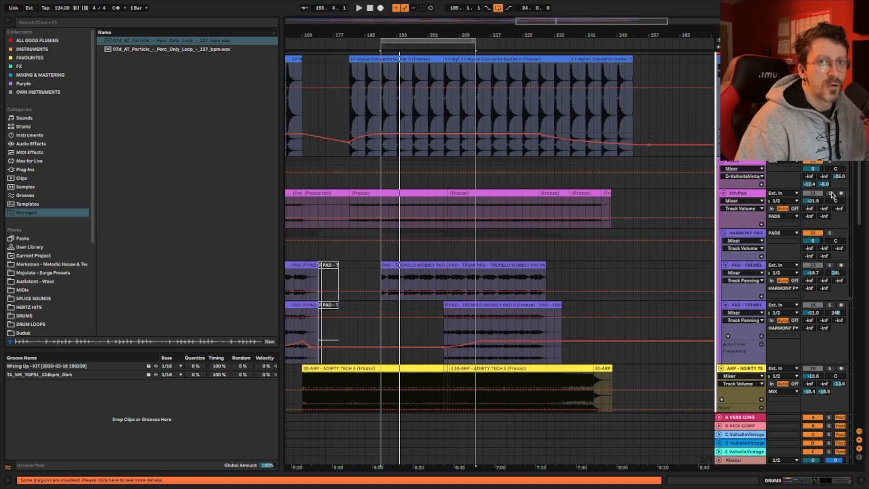
key("space")
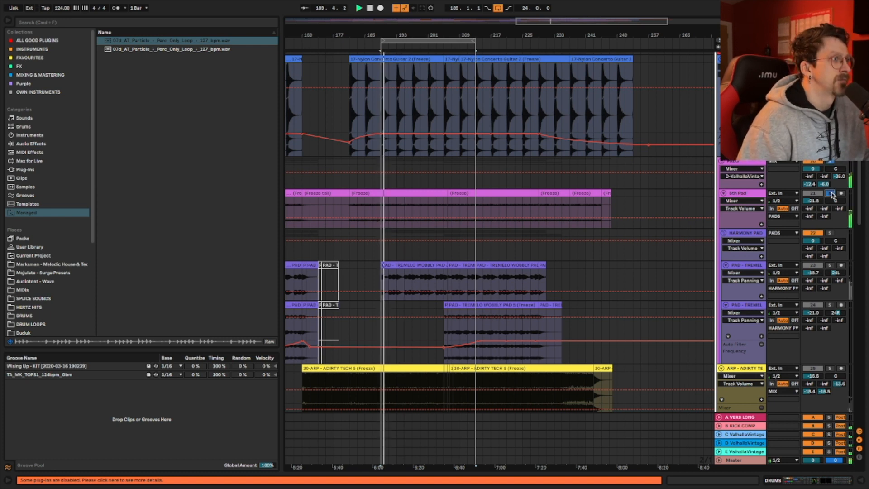
scroll(722, 166, "down", 4)
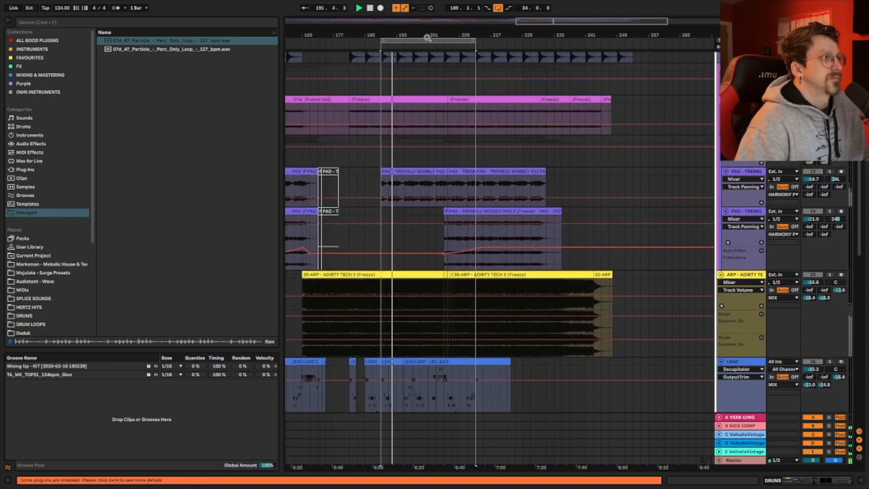
Step: Move the loop to start at bar 213, shorten it to 15 bars, and play the soloed HARMONY PAD group
left_click_drag(425, 39, 491, 40)
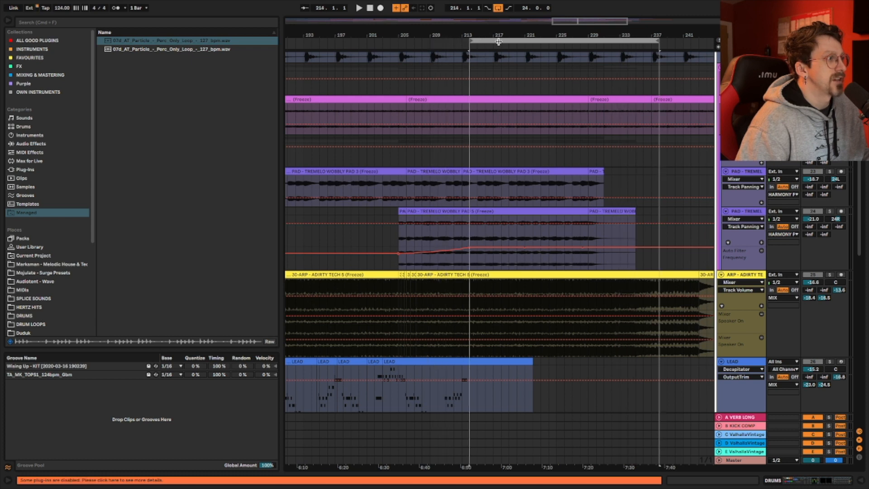
left_click_drag(658, 40, 589, 43)
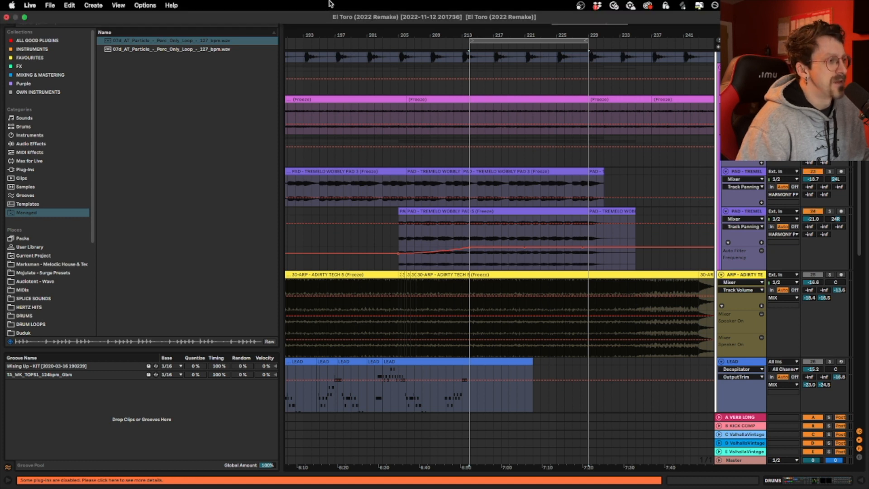
key("space")
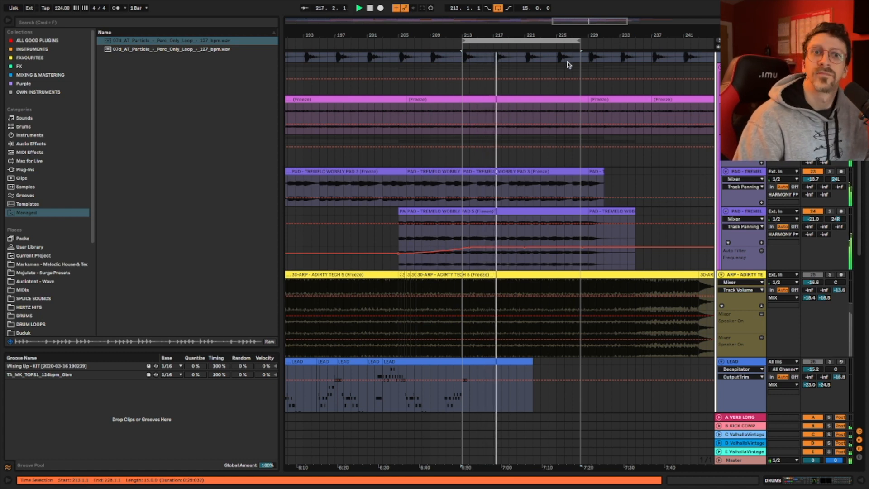
Step: Solo only the upper tremolo wobbly pad track, panned 24L, and play it within the loop
left_click(829, 172)
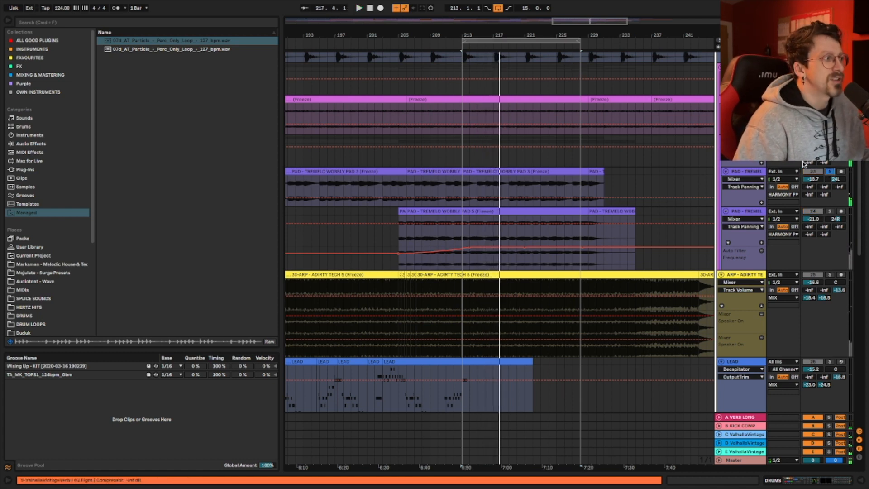
left_click(751, 173)
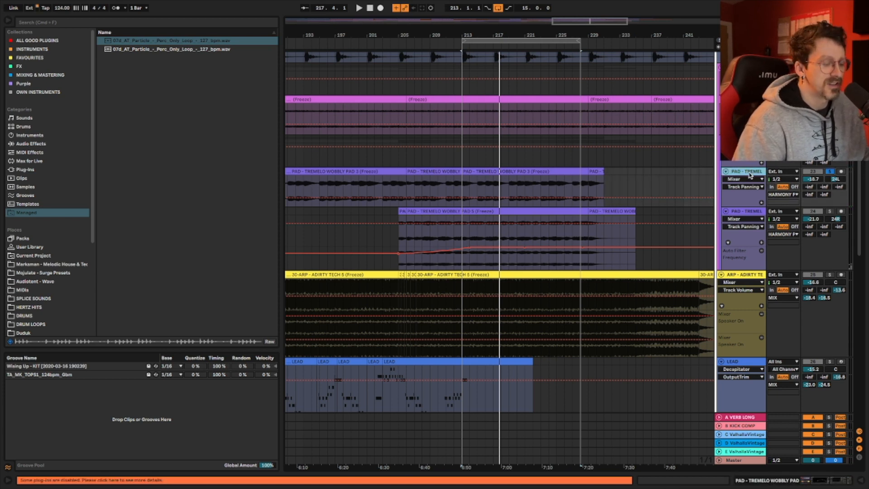
key("space")
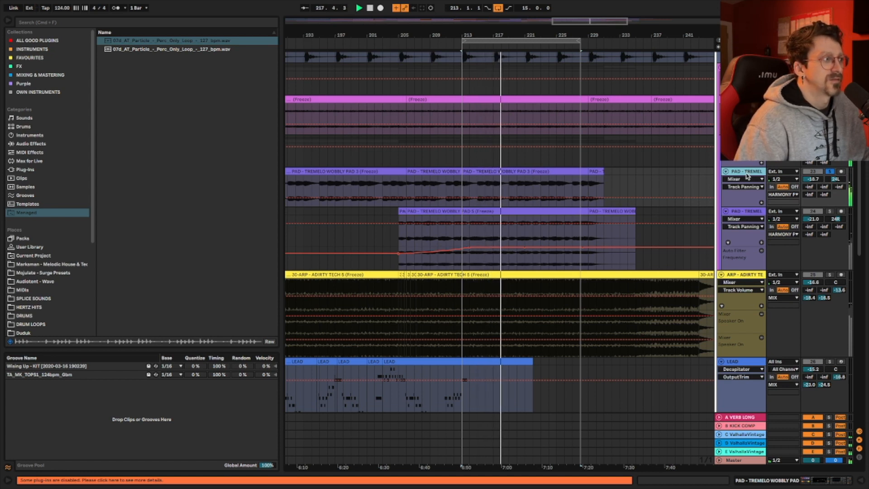
Step: Add the lower tremolo wobbly pad track, panned 24R, to the solo and play both wobbly pads within the loop
key("space")
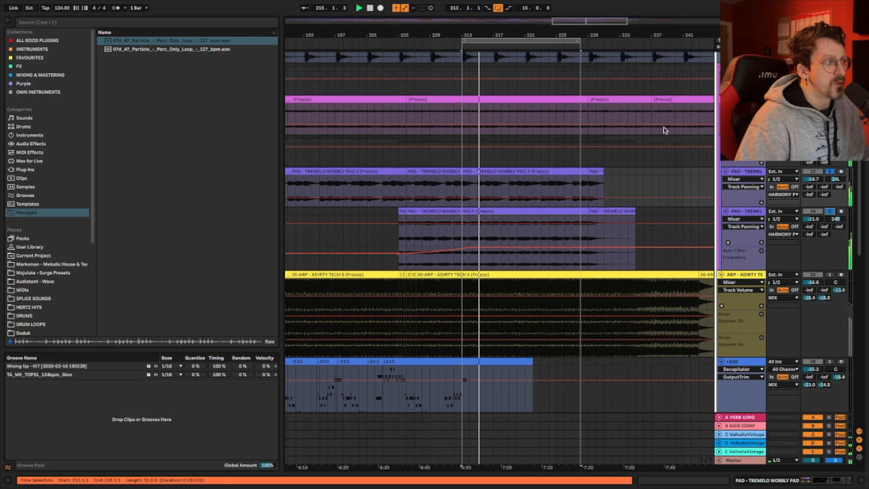
scroll(679, 152, "up", 3)
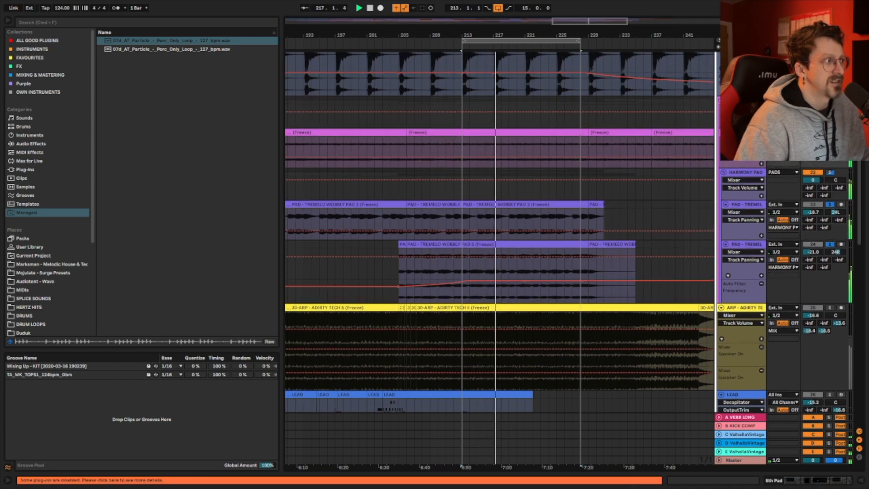
Step: Solo only the CHORD GUITAR track and play it within the loop
scroll(804, 209, "up", 5)
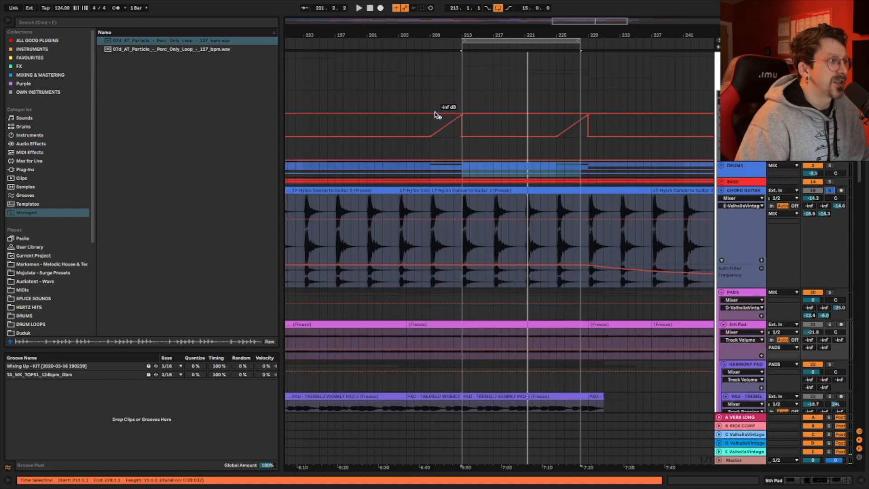
key("space")
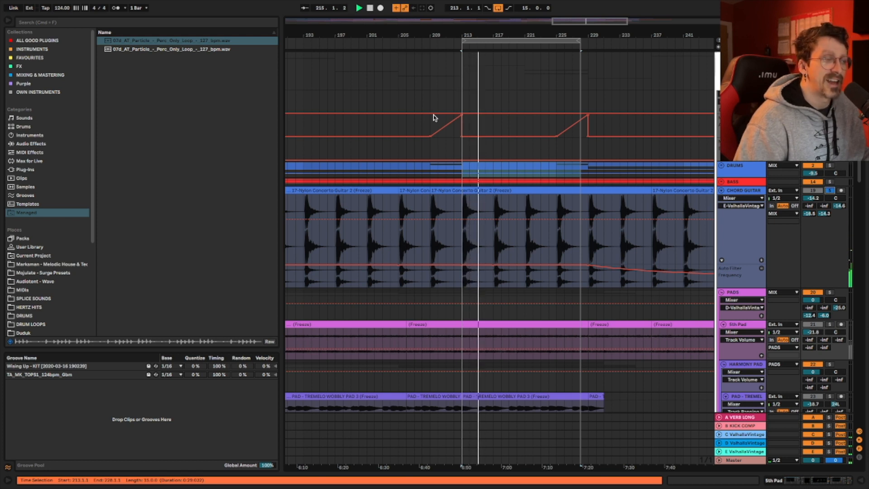
Step: Add the BASS, DRUMS and PADS groups to the CHORD GUITAR solo and play them together within the loop
left_click(830, 182)
key("space")
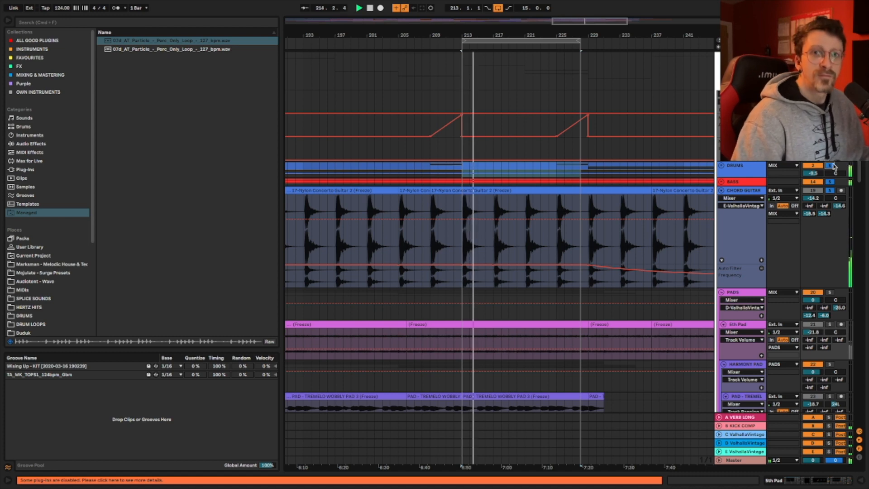
scroll(816, 226, "down", 5)
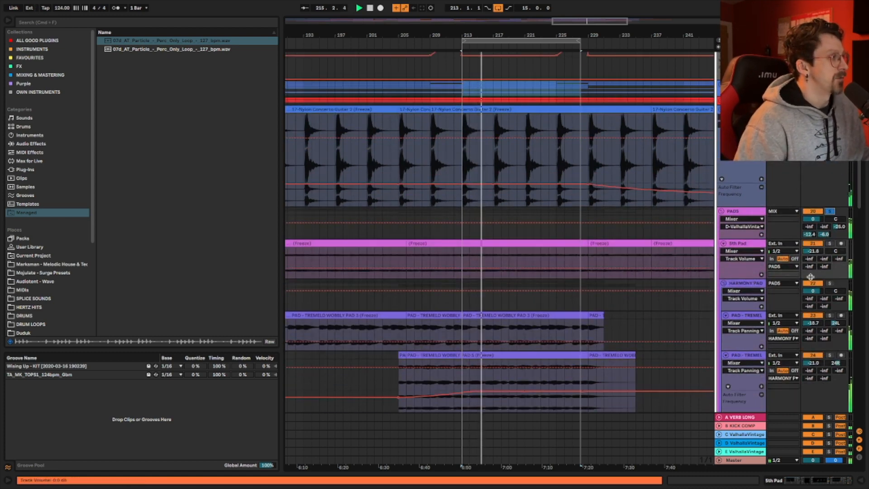
scroll(703, 187, "down", 10)
scroll(703, 187, "down", 2)
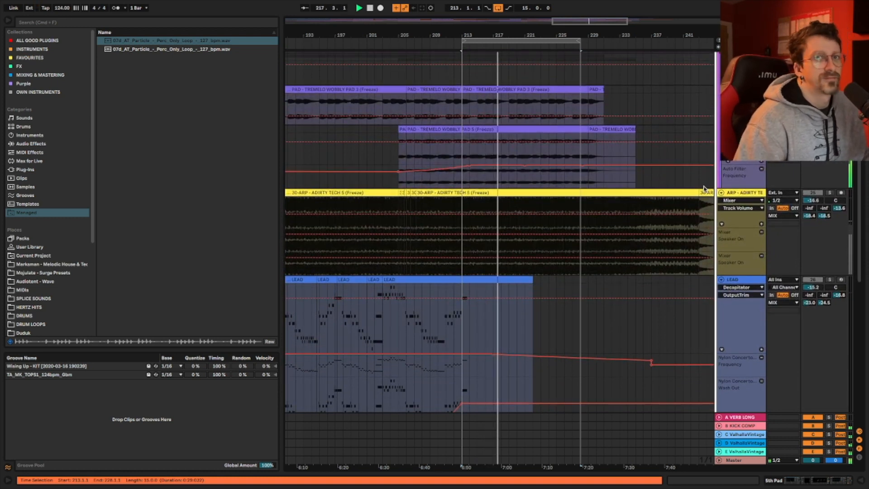
Step: Solo the ARP track and stop playback
left_click(830, 193)
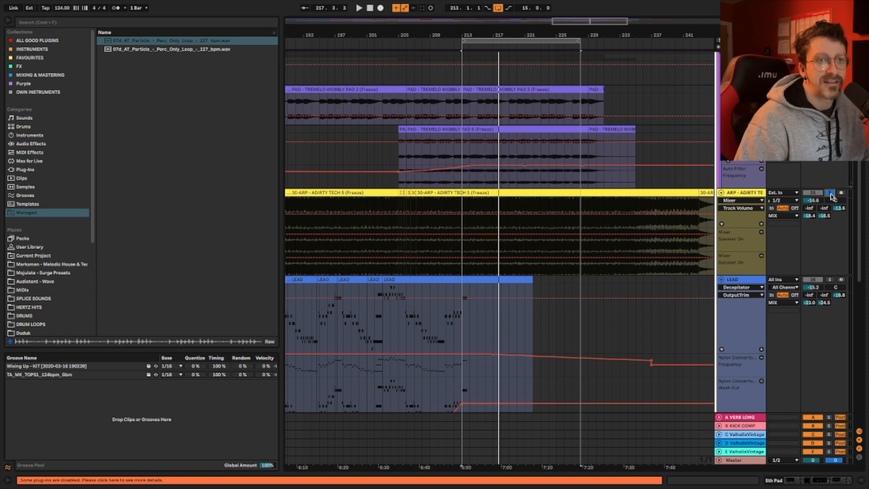
key("space")
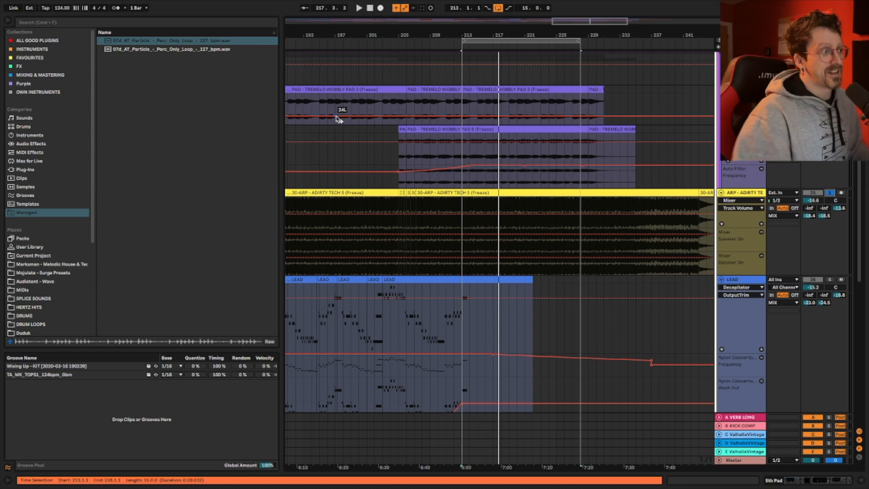
Step: Clear the solos and play the full mix from bar 213 within the loop
scroll(634, 127, "up", 3)
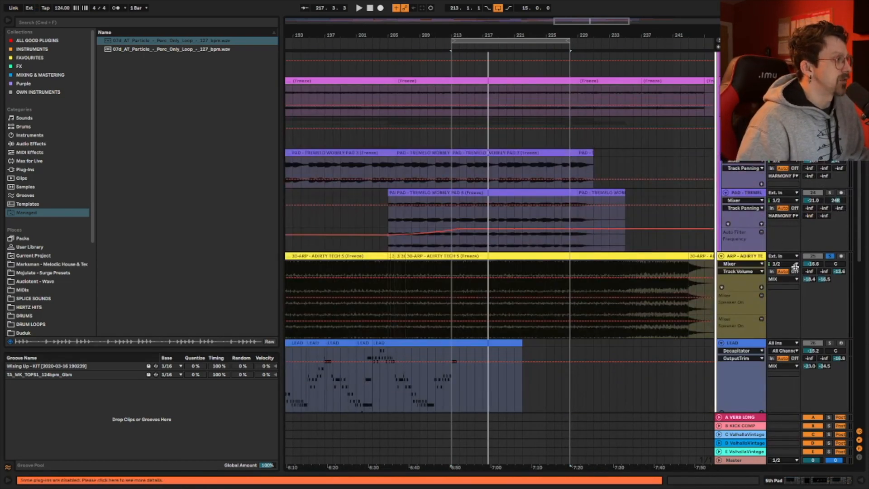
scroll(795, 271, "up", 10)
key("space")
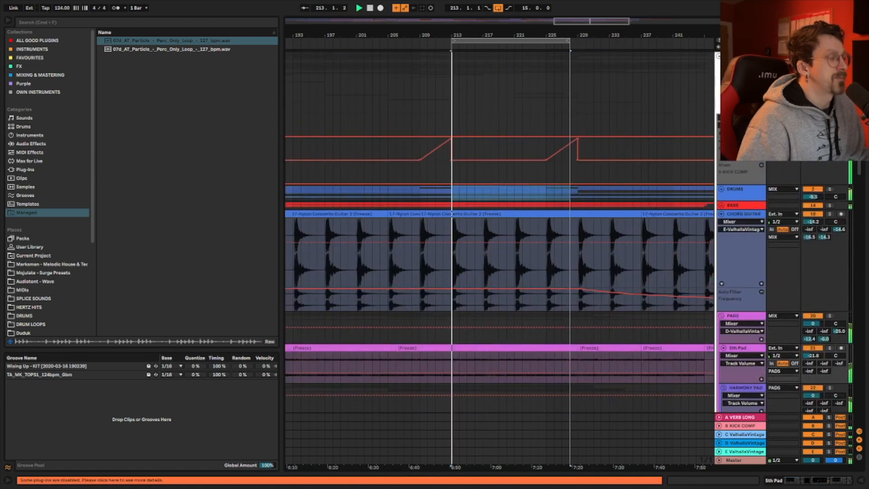
scroll(694, 145, "down", 15)
scroll(674, 143, "down", 4)
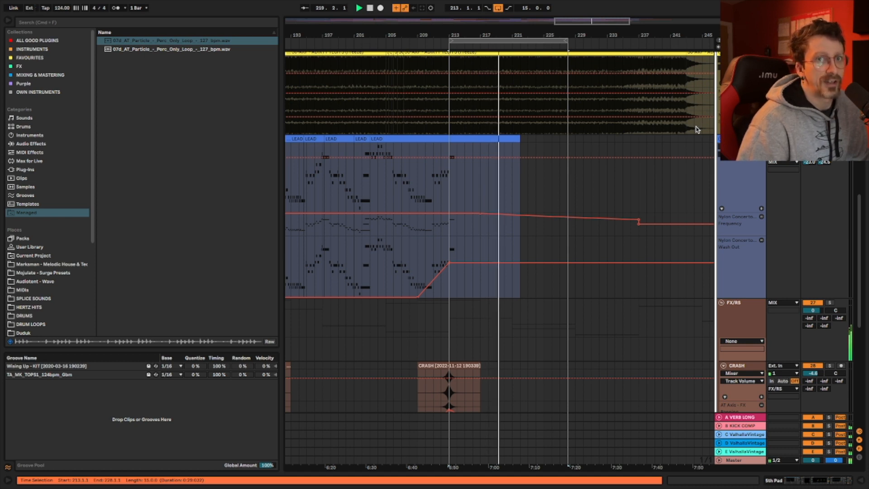
Step: Stop playback and extend the loop starting at bar 213 to 16 bars
scroll(696, 129, "up", 3)
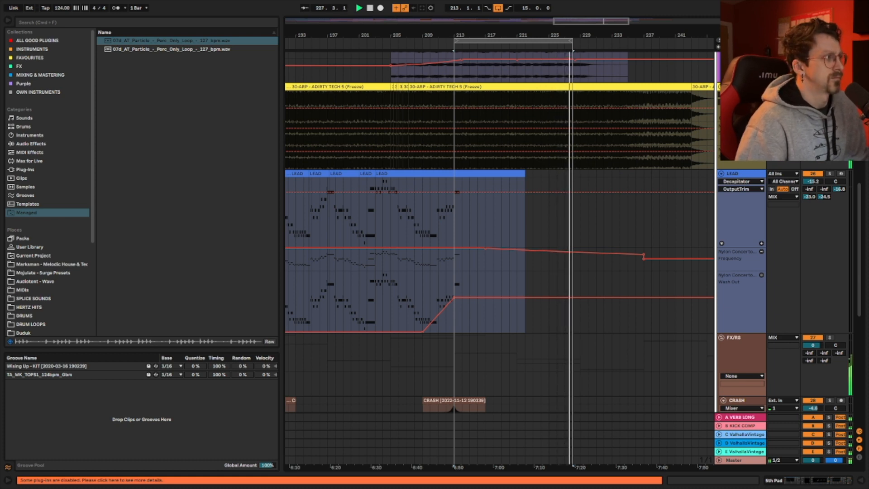
key("space")
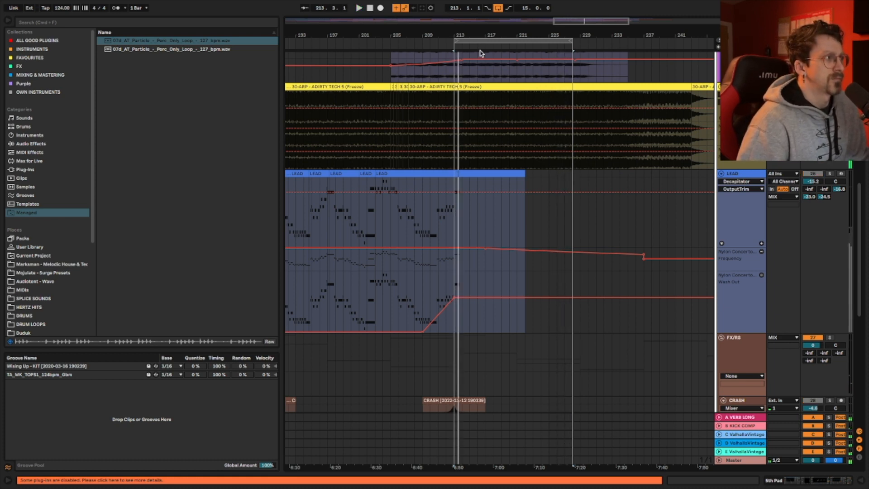
left_click_drag(570, 40, 577, 39)
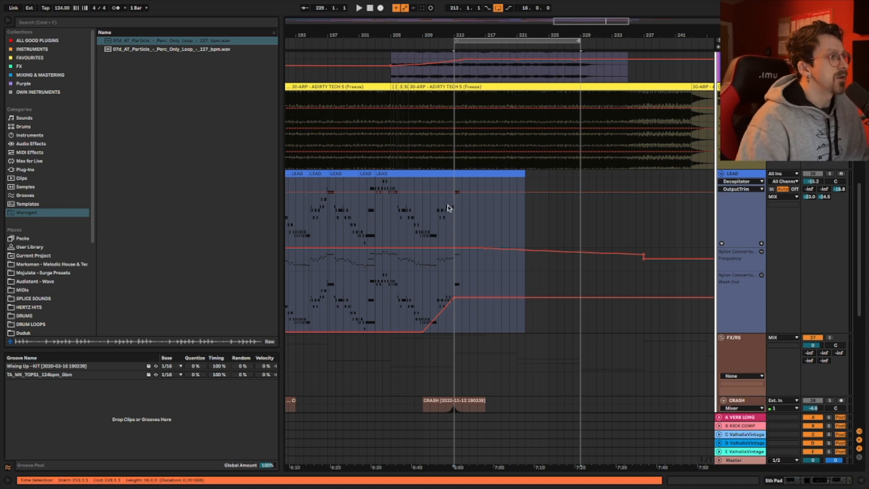
Step: Find the earlier LEAD clips in the arrangement and select the LEAD clip starting at bar 189
scroll(449, 207, "left", 5)
scroll(625, 156, "down", 1)
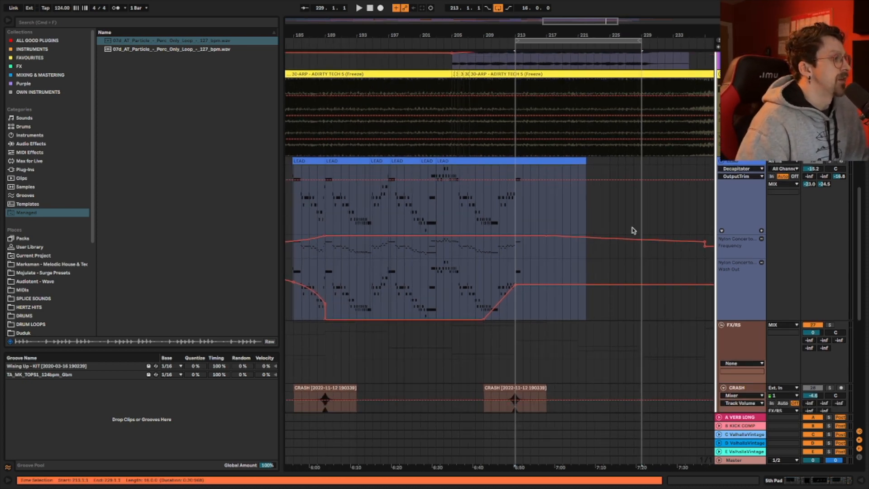
scroll(629, 224, "down", 4)
scroll(597, 210, "left", 6)
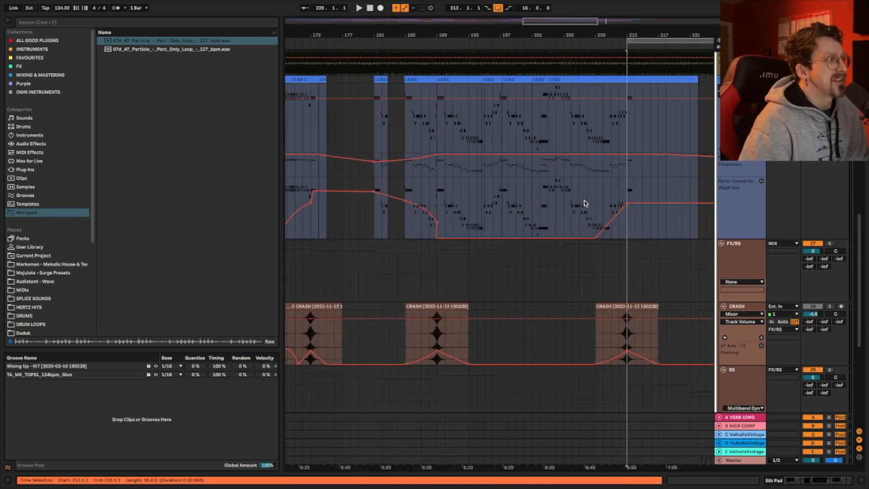
scroll(458, 112, "left", 10)
scroll(460, 113, "right", 10)
left_click_drag(483, 35, 485, 52)
left_click(424, 80)
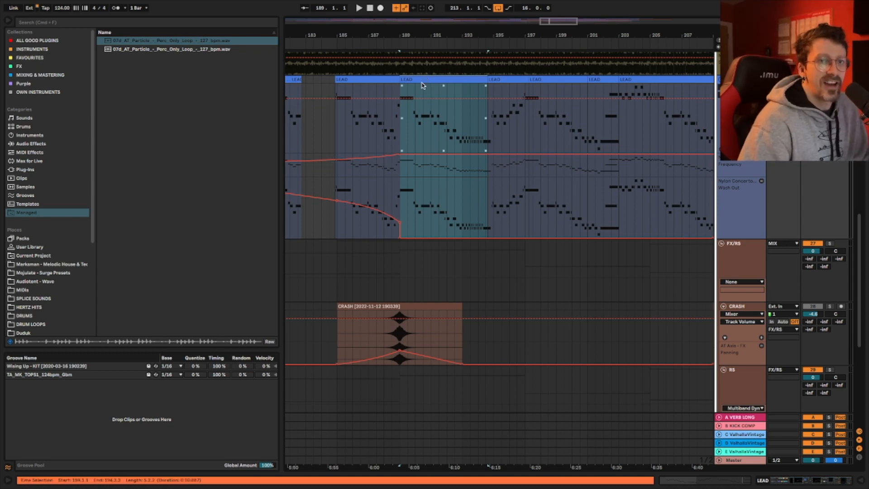
Step: Open the device chain of the LEAD track
scroll(424, 80, "left", 10)
scroll(471, 114, "up", 2)
scroll(471, 115, "right", 11)
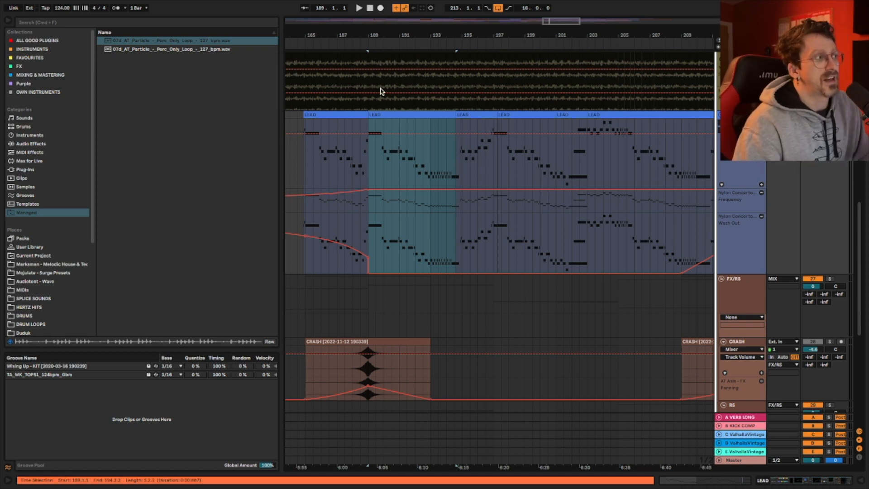
scroll(742, 115, "up", 1)
double_click(742, 115)
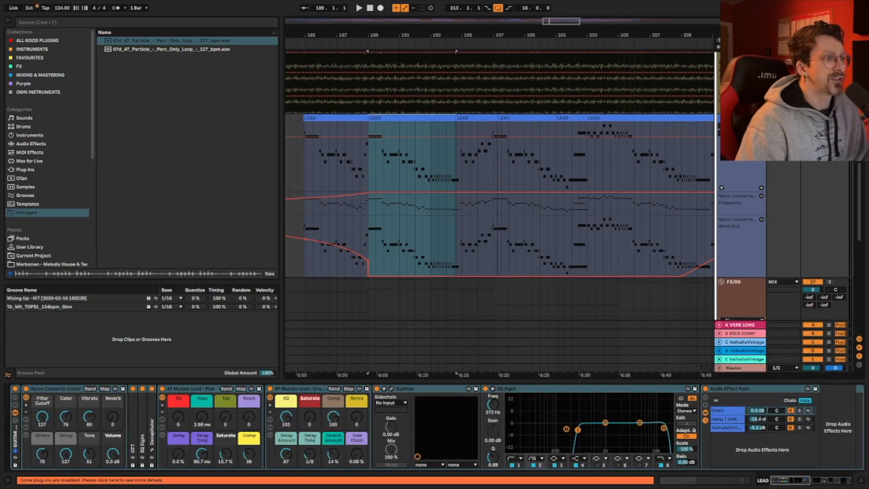
Step: Play the selected LEAD clip from bar 189 to its end with the device chain in view
scroll(497, 149, "left", 2)
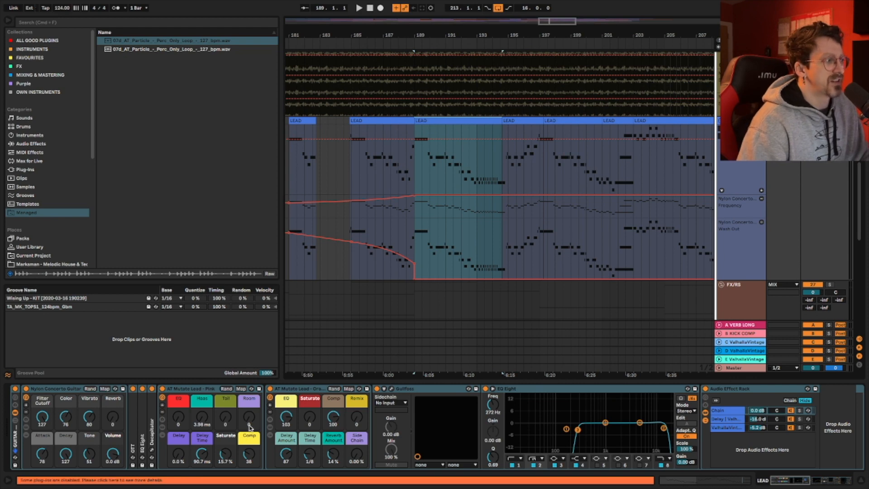
scroll(251, 426, "right", 10)
scroll(258, 414, "left", 10)
key("space")
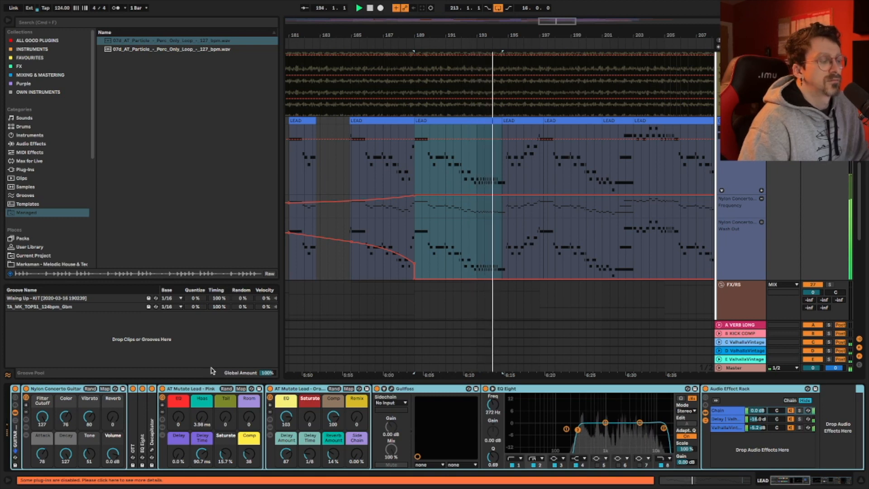
key("space")
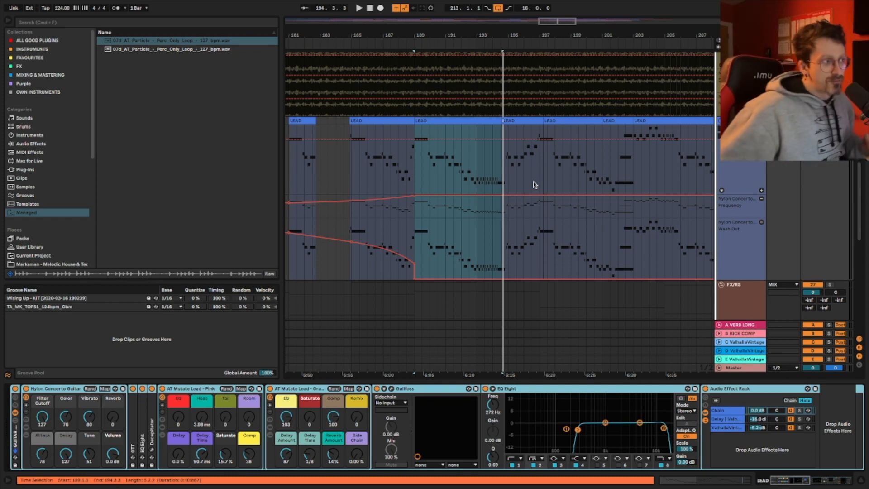
Step: Open the notes of the LEAD clip at bar 189, examine its closing E3 and F3 alternation, and play that passage
double_click(496, 120)
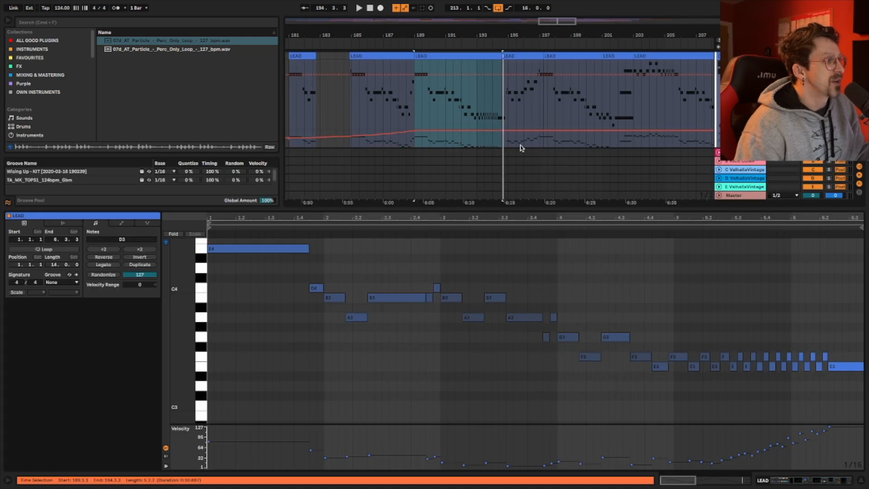
left_click_drag(688, 216, 606, 215)
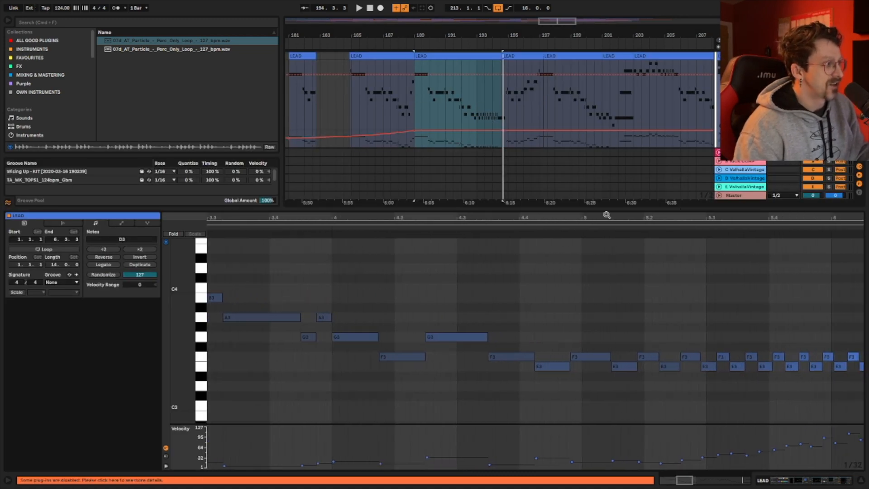
scroll(574, 316, "right", 10)
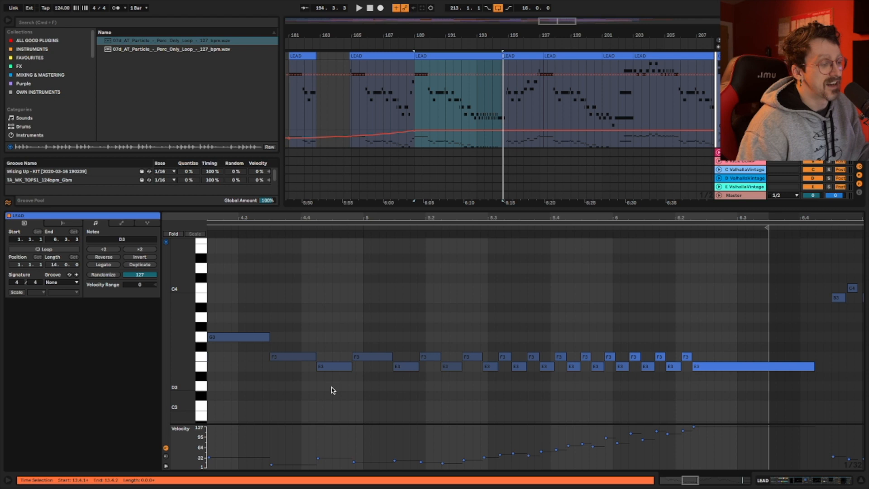
key("space")
left_click(469, 99)
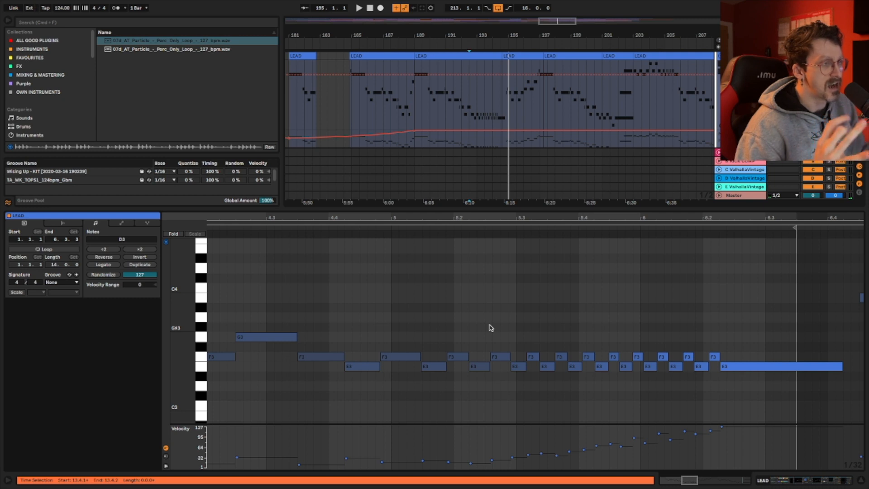
Step: Open the notes of the last LEAD clip around bar 205, then close the note editor and reselect the clip at bar 189
scroll(596, 109, "right", 5)
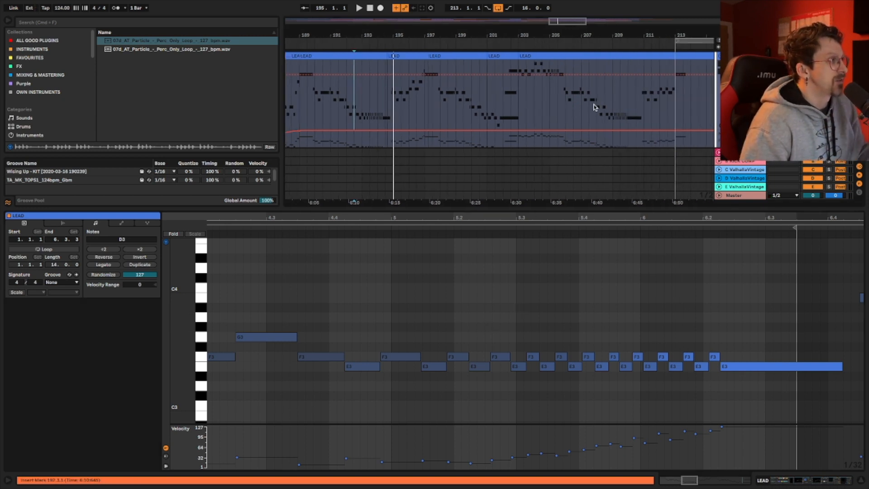
left_click(550, 90)
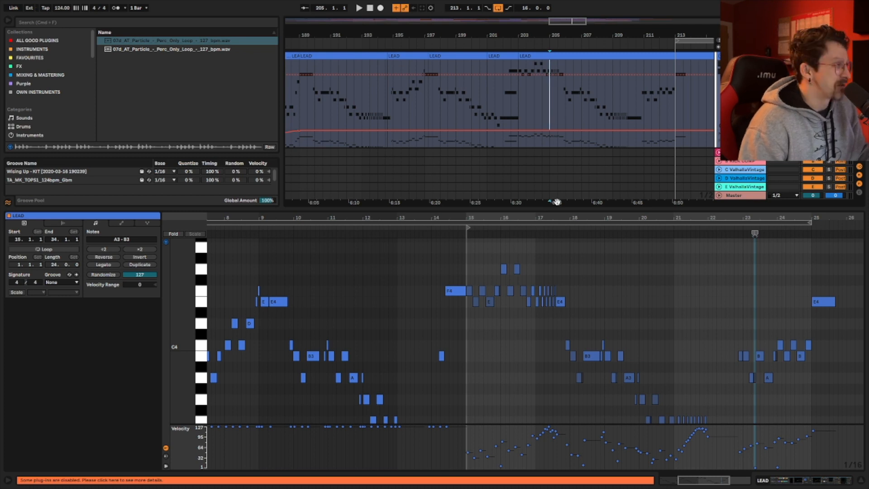
scroll(529, 136, "left", 6)
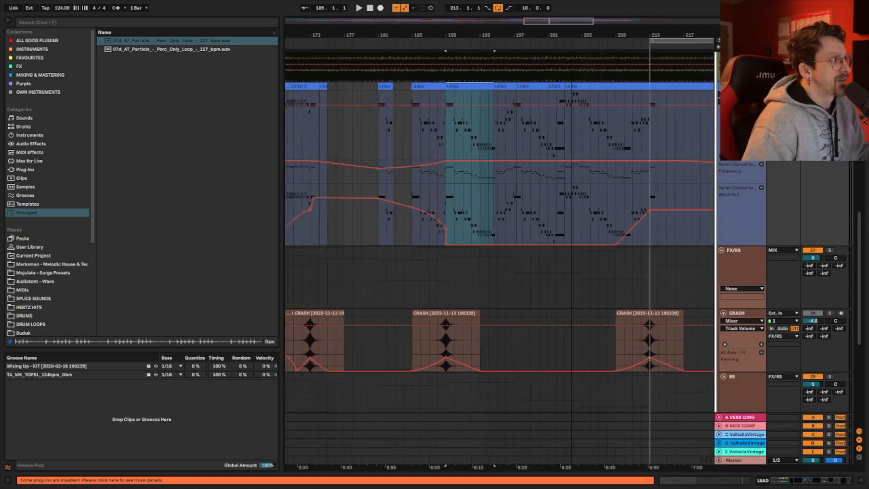
Step: Examine the LEAD clips and their automation alongside the ARP and CRASH tracks from about bar 157 to bar 229
scroll(602, 79, "down", 2)
scroll(602, 86, "left", 5)
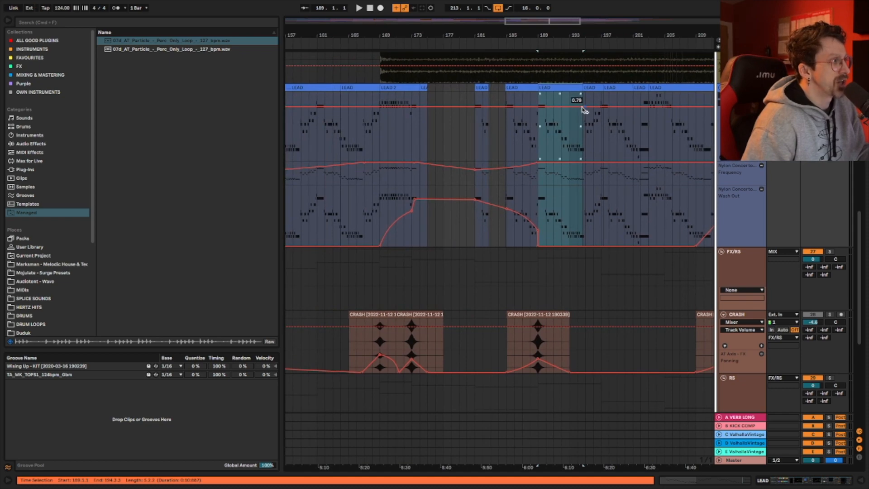
scroll(582, 109, "right", 6)
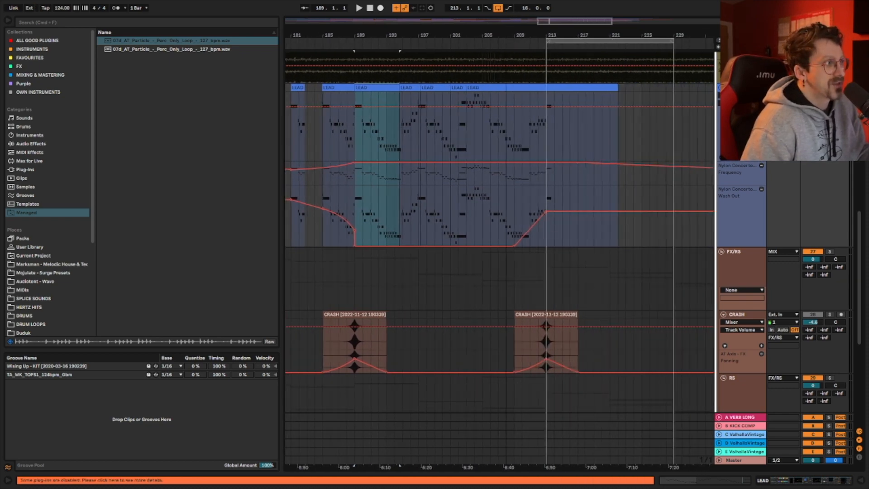
left_click_drag(534, 35, 518, 18)
scroll(566, 181, "up", 8)
scroll(621, 200, "down", 6)
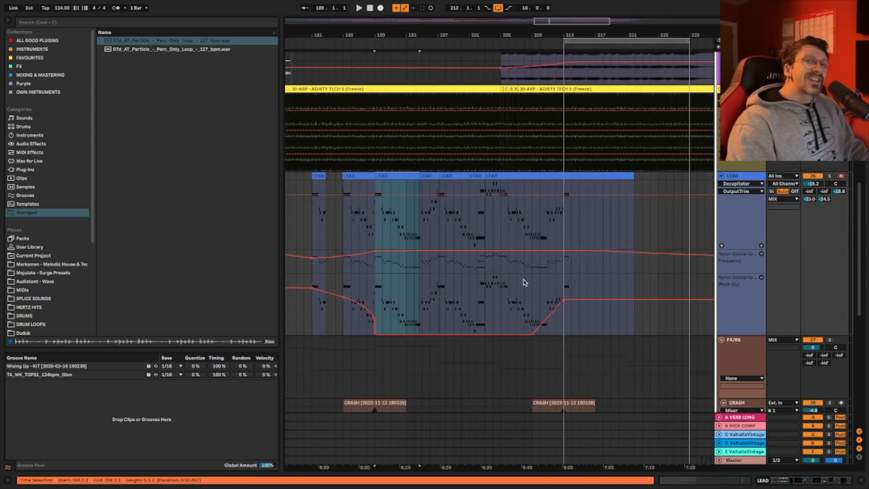
scroll(518, 271, "left", 4)
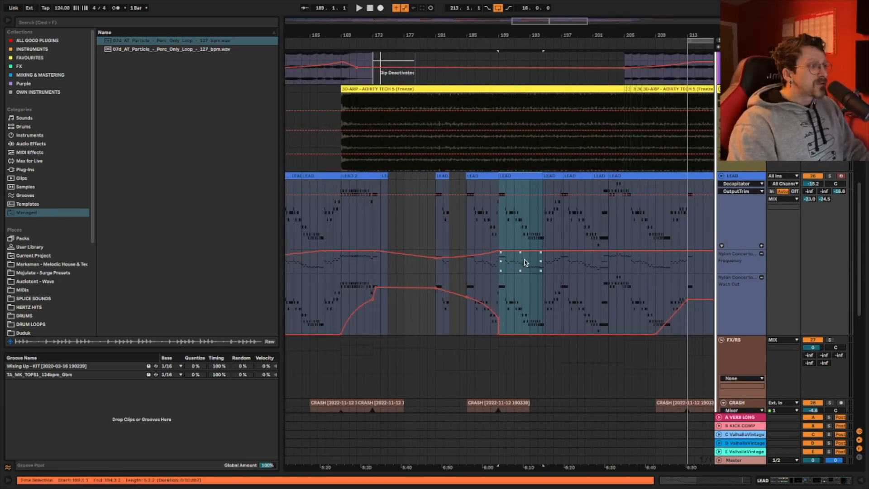
scroll(517, 267, "right", 2)
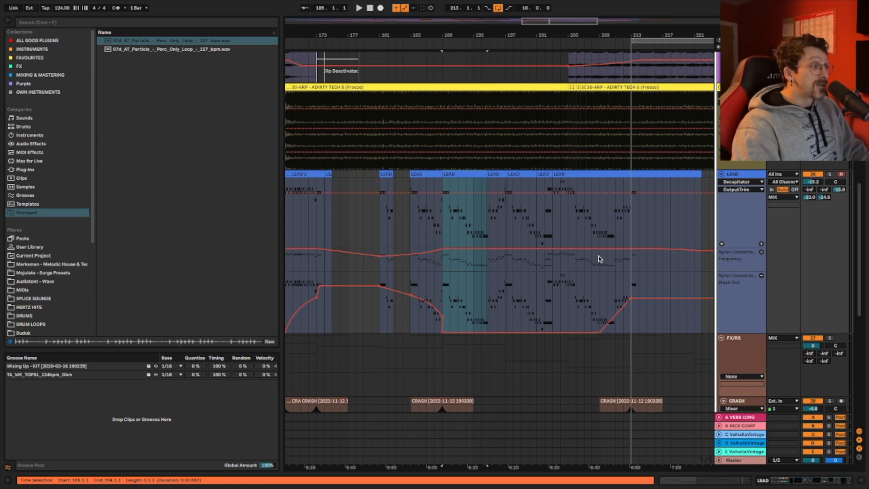
Step: Compare the LEAD clips and their automation with the ARP and tremolo PAD clips from about bar 129 to bar 245
scroll(599, 256, "right", 3)
scroll(551, 198, "right", 3)
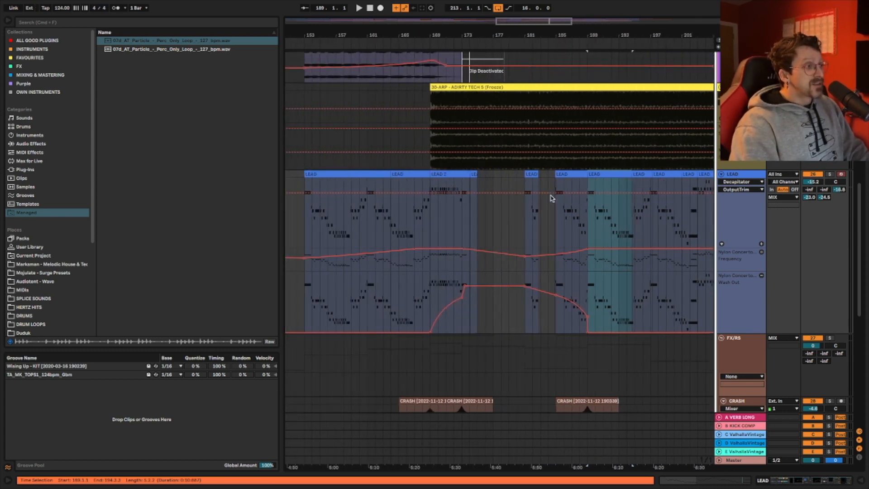
scroll(551, 196, "up", 1)
scroll(551, 195, "down", 4)
scroll(535, 207, "up", 5)
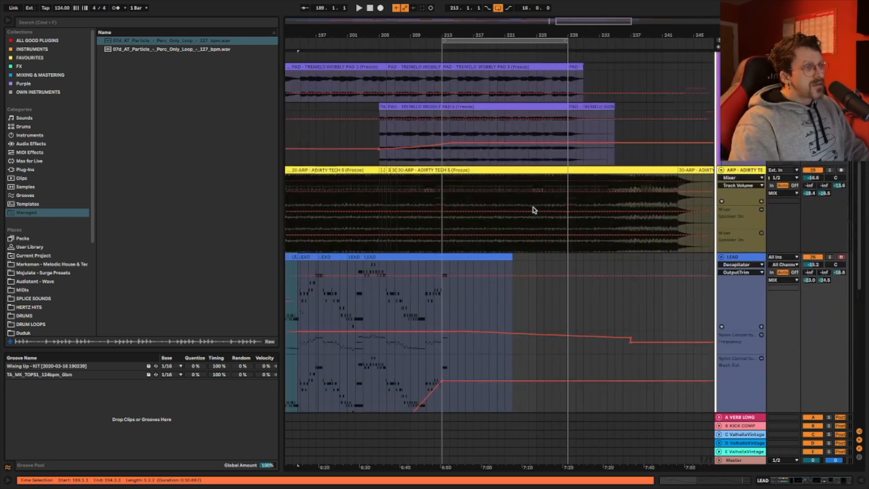
scroll(535, 207, "left", 3)
scroll(534, 207, "left", 3)
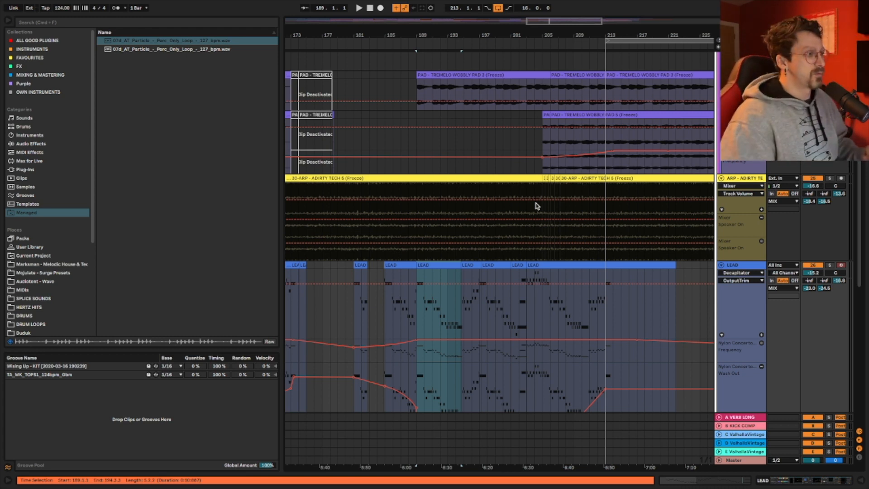
scroll(532, 212, "right", 5)
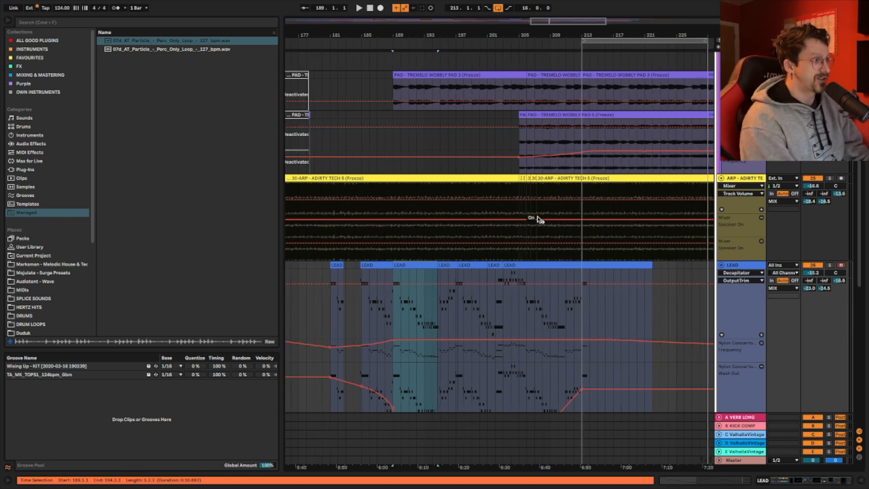
scroll(540, 219, "left", 3)
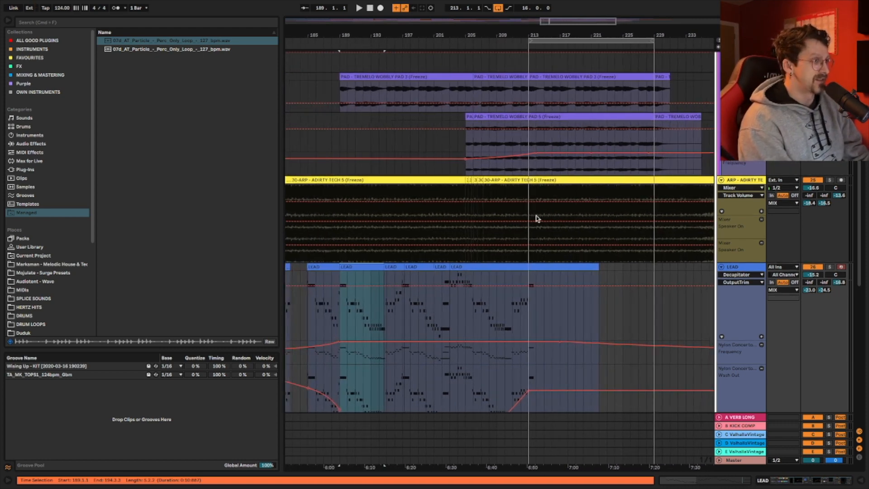
scroll(534, 219, "down", 2)
scroll(532, 218, "left", 5)
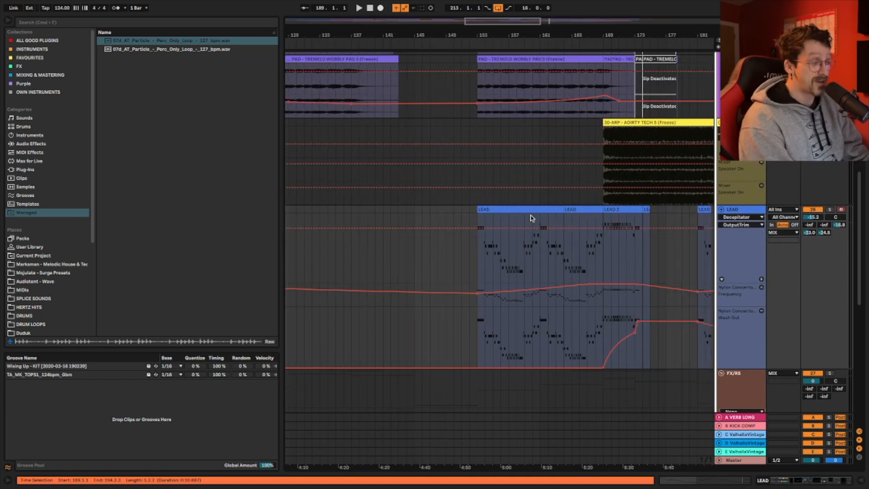
scroll(532, 218, "right", 5)
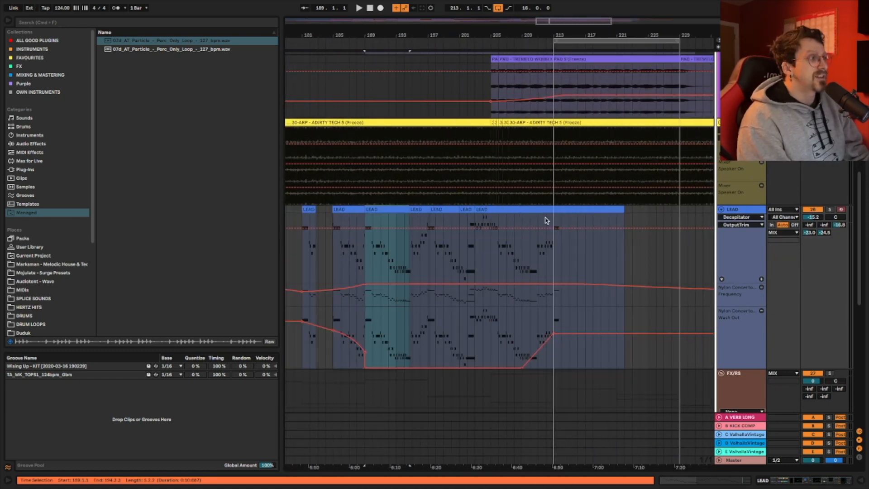
Step: Review the drums, bass, chord guitar and pads tracks in a wider overview, from about bar 97 to the end of the arrangement
scroll(546, 221, "up", 12)
mouse_move(582, 35)
left_mouse_down()
mouse_move(571, 10)
mouse_move(565, 35)
left_mouse_up()
scroll(683, 257, "down", 9)
scroll(690, 253, "up", 9)
scroll(694, 252, "right", 1)
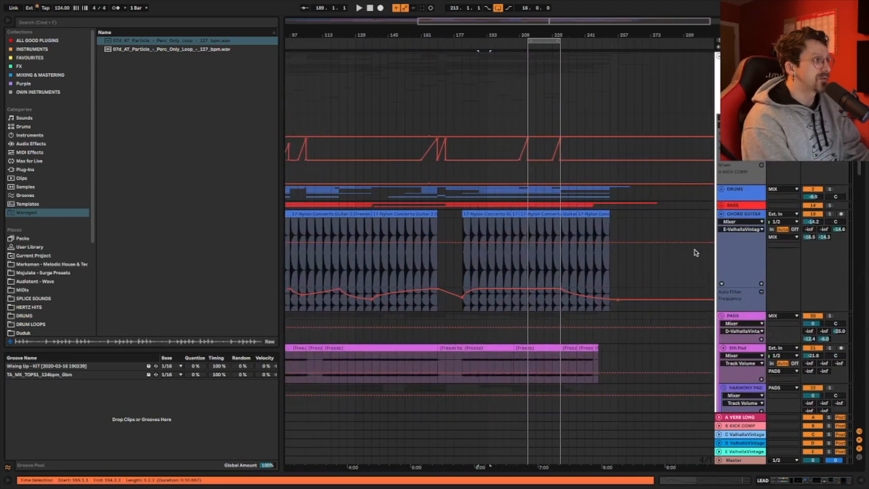
scroll(695, 252, "right", 1)
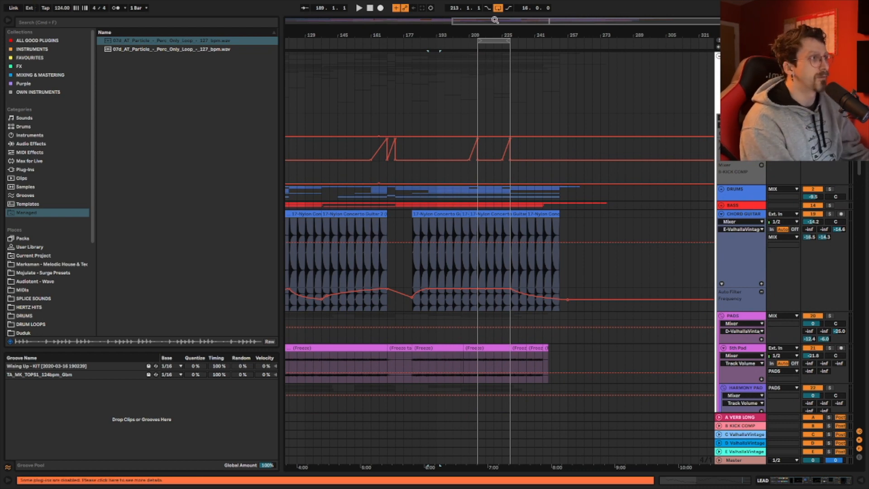
left_click_drag(493, 34, 521, 34)
scroll(537, 131, "left", 14)
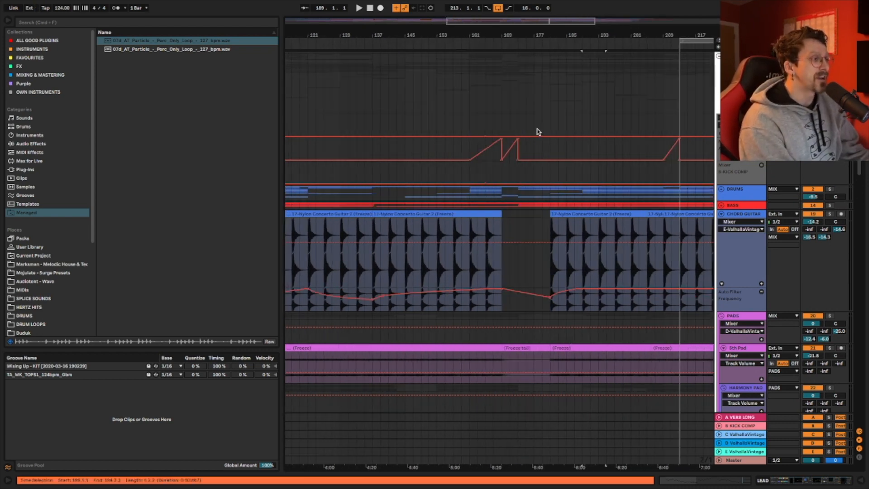
scroll(539, 130, "right", 19)
scroll(544, 126, "down", 1)
scroll(540, 125, "left", 10)
scroll(538, 125, "down", 15)
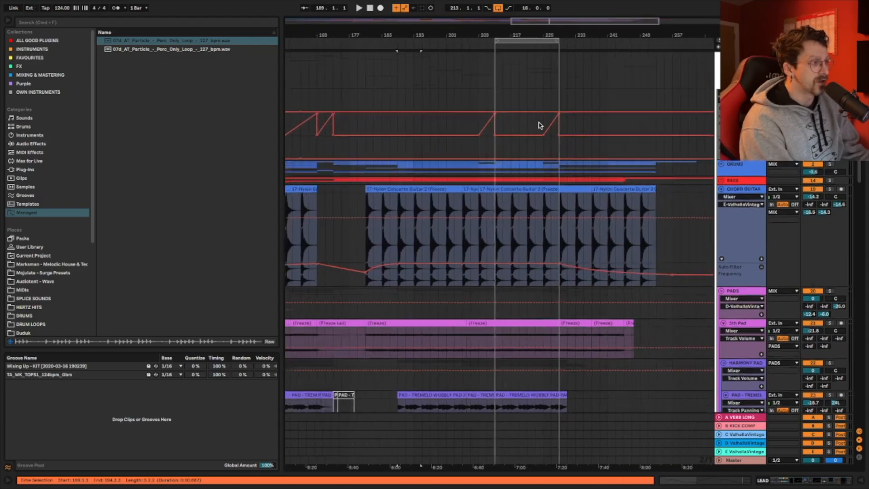